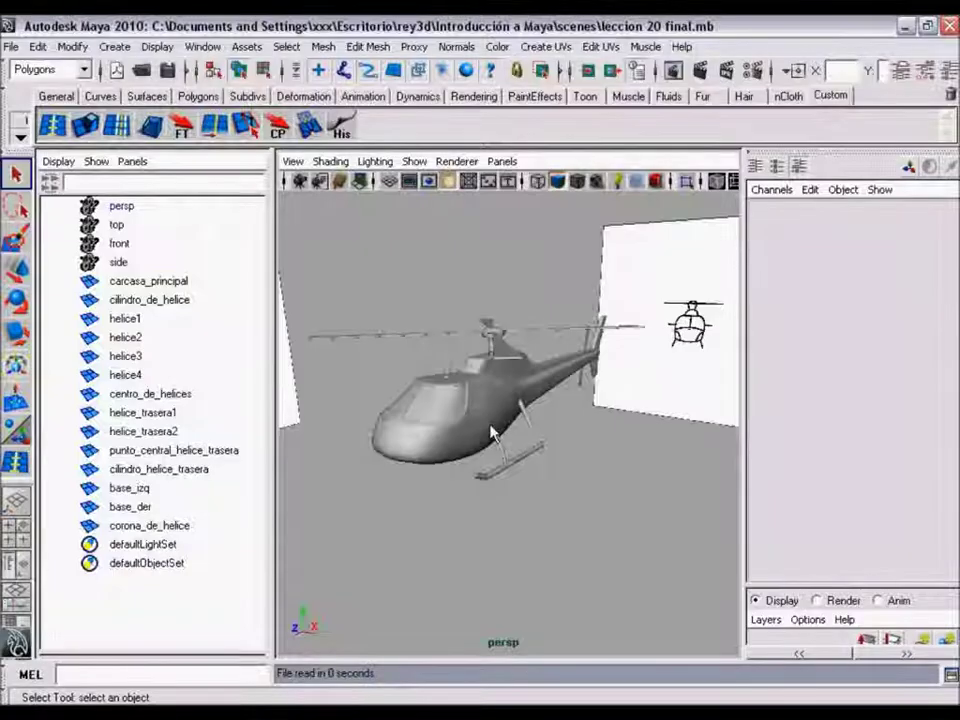
# Step: Orbit the perspective view around the helicopter in leccion 20 final.mb
pyautogui.moveTo(491, 429)
pyautogui.keyDown('alt'); pyautogui.mouseDown()
pyautogui.moveTo(477, 418)
pyautogui.moveTo(517, 425)
pyautogui.mouseUp(); pyautogui.keyUp('alt')
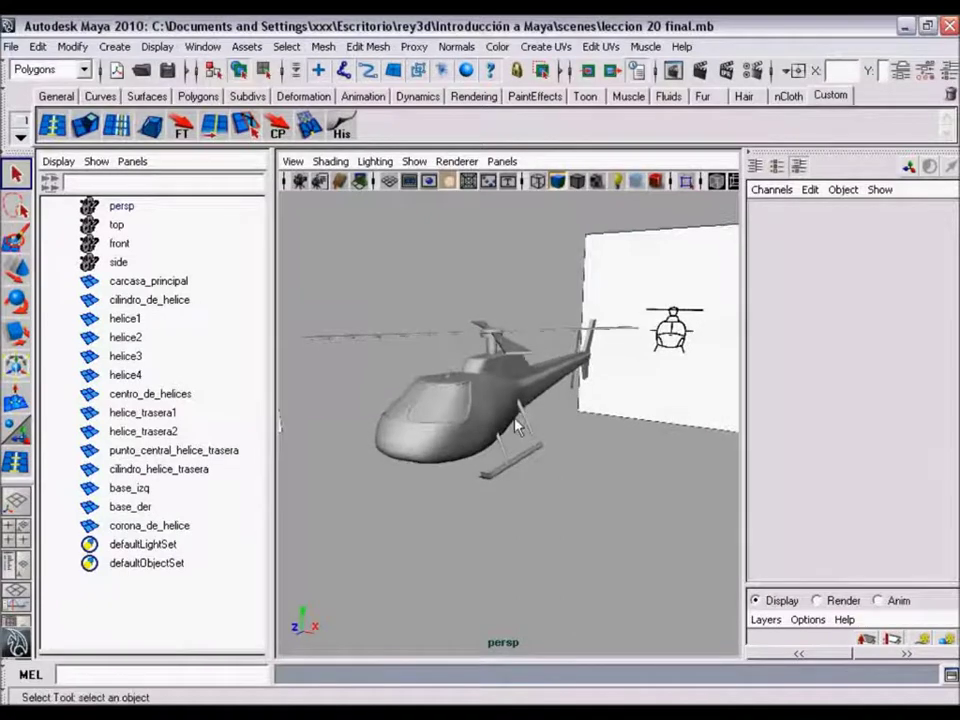
pyautogui.moveTo(517, 427)
pyautogui.keyDown('alt'); pyautogui.mouseDown()
pyautogui.moveTo(527, 419)
pyautogui.moveTo(496, 415)
pyautogui.moveTo(456, 435)
pyautogui.moveTo(325, 400)
pyautogui.mouseUp(); pyautogui.keyUp('alt')
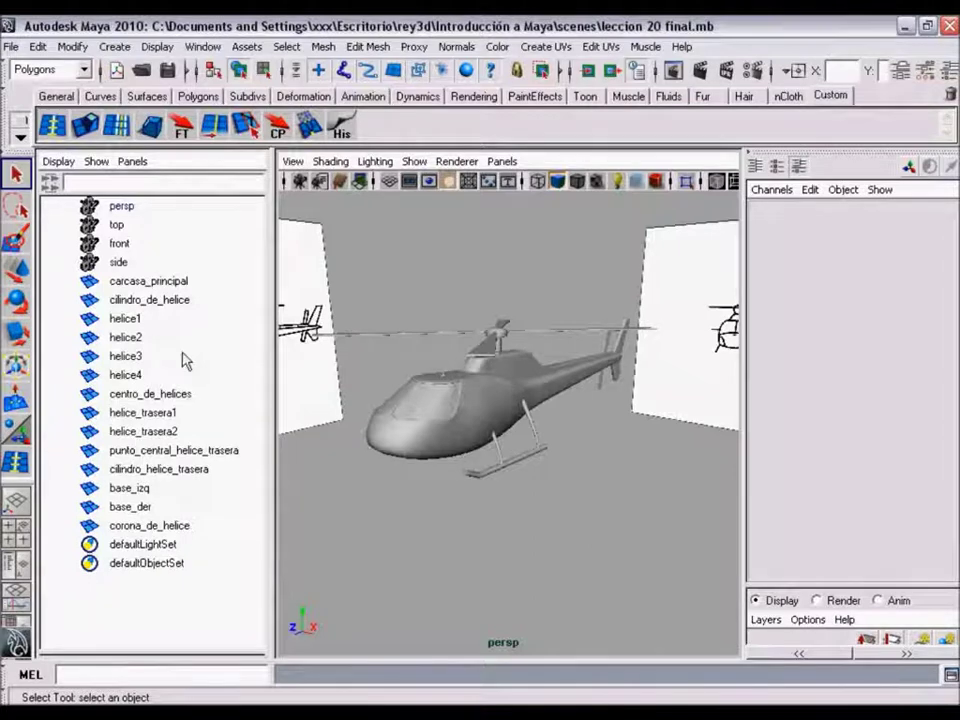
pyautogui.click(152, 282)
pyautogui.click(148, 300)
pyautogui.click(135, 318)
pyautogui.click(157, 298)
pyautogui.click(151, 283)
pyautogui.click(140, 300)
pyautogui.click(130, 318)
pyautogui.click(128, 338)
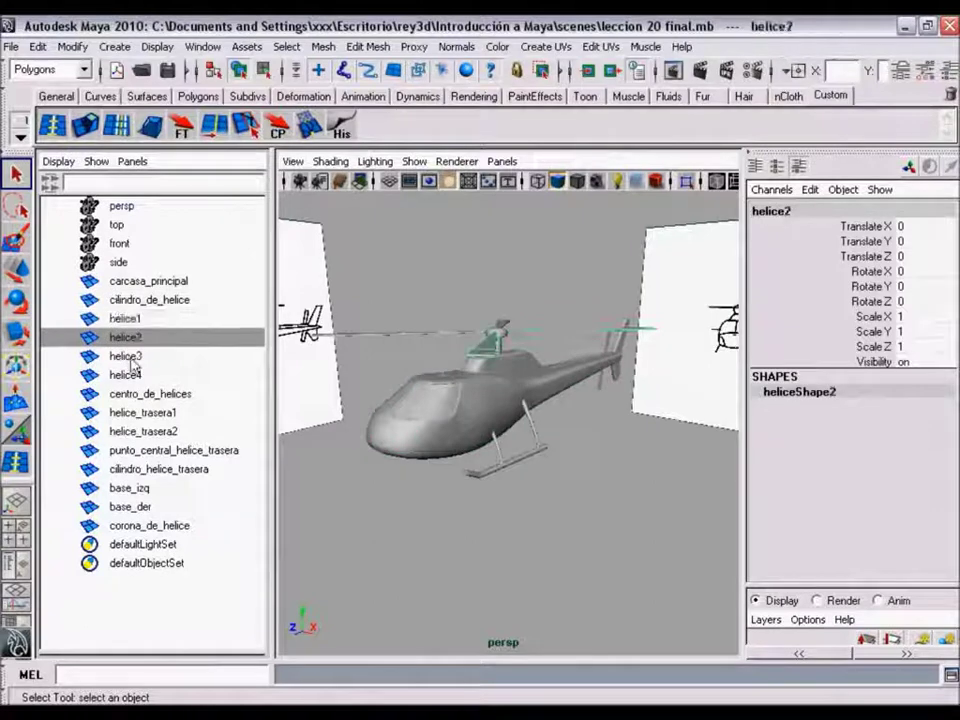
pyautogui.click(130, 356)
pyautogui.click(130, 375)
pyautogui.click(140, 394)
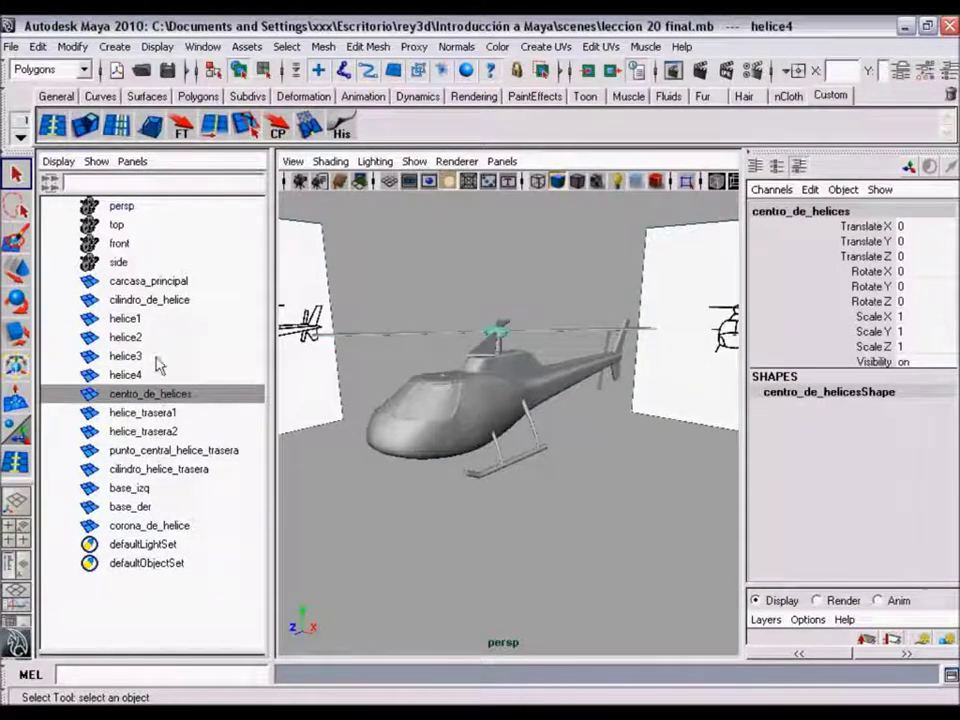
pyautogui.click(150, 283)
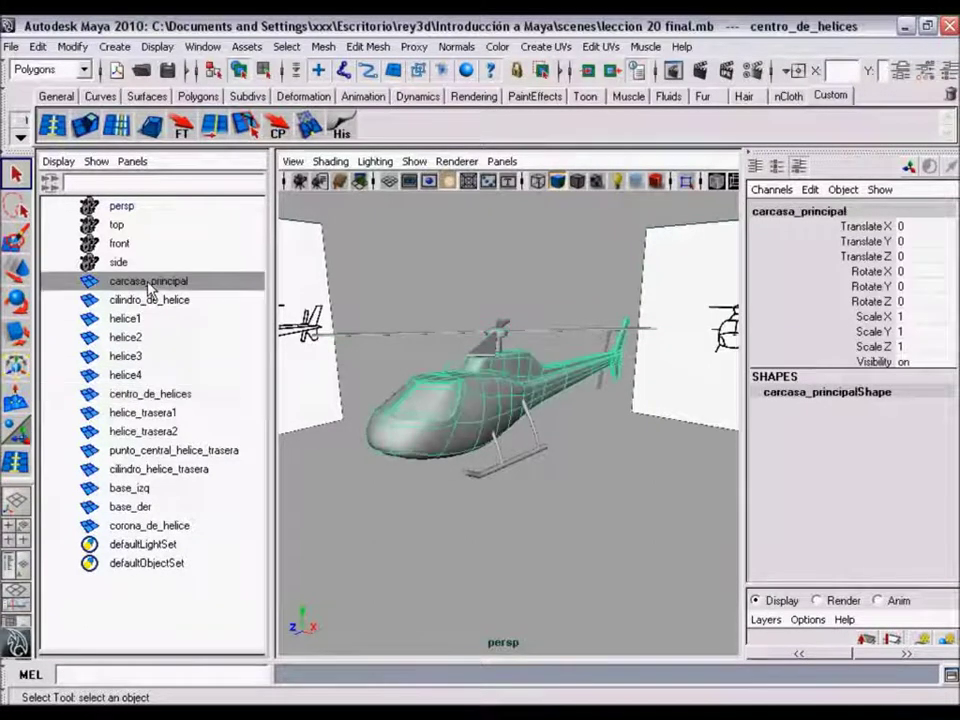
pyautogui.click(130, 337)
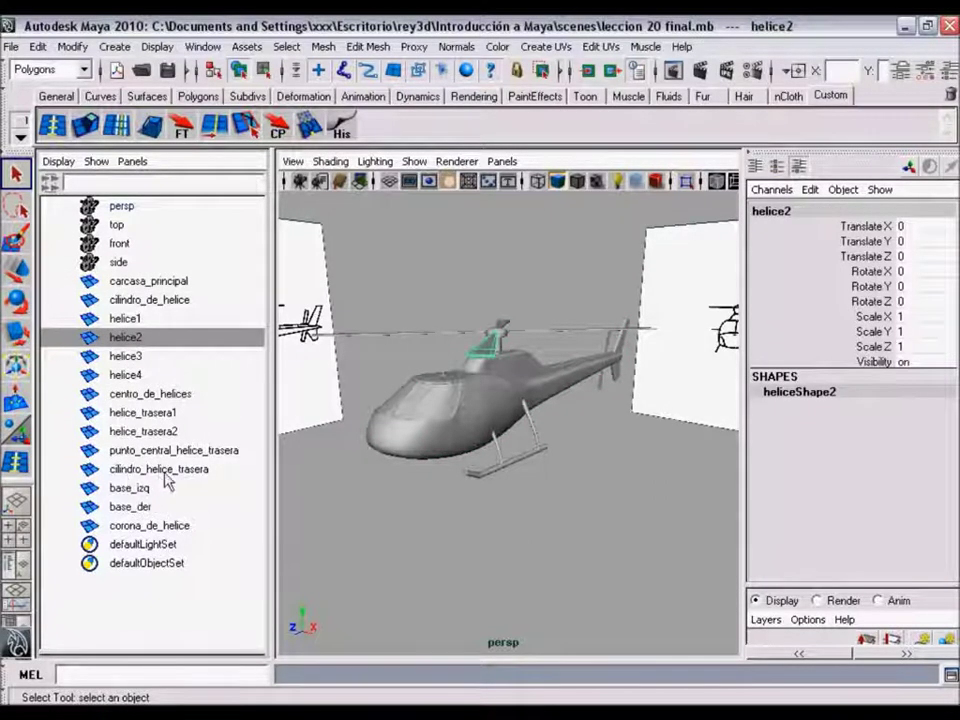
pyautogui.click(489, 294)
pyautogui.moveTo(478, 392)
pyautogui.keyDown('alt'); pyautogui.mouseDown()
pyautogui.moveTo(474, 379)
pyautogui.moveTo(508, 396)
pyautogui.moveTo(499, 476)
pyautogui.moveTo(489, 392)
pyautogui.moveTo(520, 410)
pyautogui.mouseUp(); pyautogui.keyUp('alt')
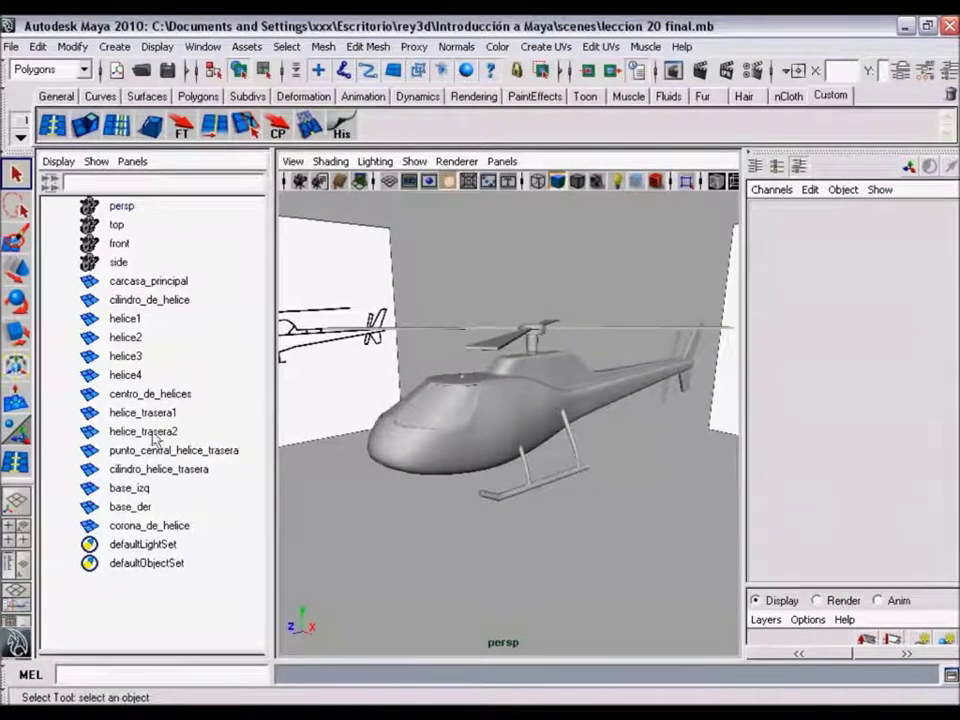
# Step: Zoom in on the rotor hub and select cilindro_de_helice plus centro_de_helices
pyautogui.keyDown('alt'); pyautogui.moveTo(321, 289); pyautogui.dragTo(360, 300); pyautogui.keyUp('alt')
pyautogui.keyDown('alt'); pyautogui.moveTo(360, 300); pyautogui.dragTo(500, 380, button='right'); pyautogui.keyUp('alt')
pyautogui.keyDown('alt'); pyautogui.moveTo(500, 380); pyautogui.dragTo(553, 422, button='middle'); pyautogui.keyUp('alt')
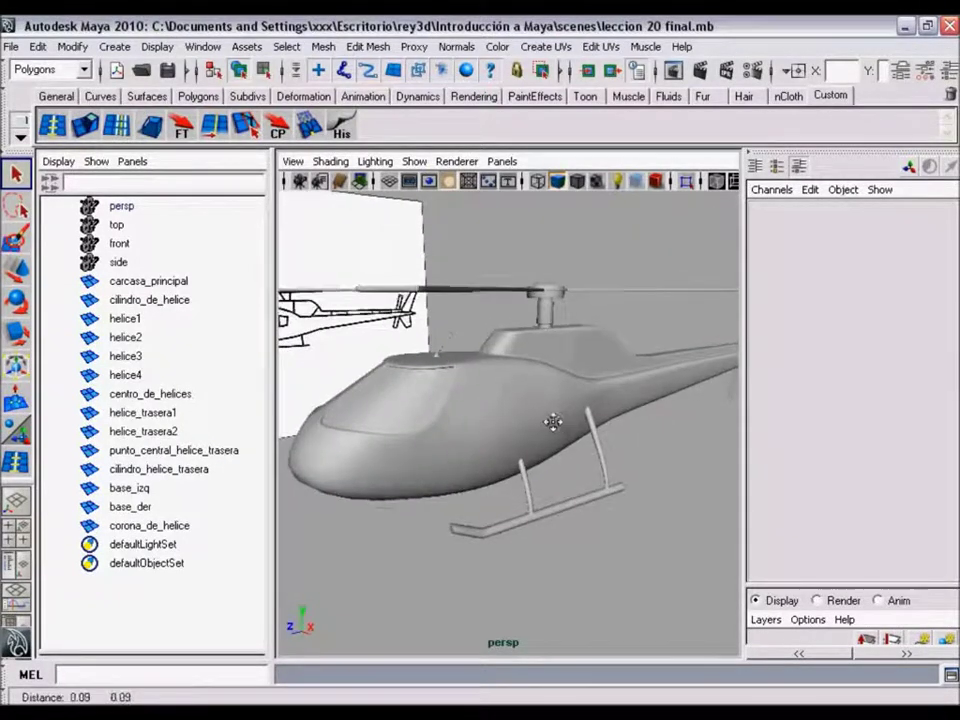
pyautogui.scroll(1, 530, 435)
pyautogui.scroll(2, 525, 430)
pyautogui.scroll(2, 540, 425)
pyautogui.scroll(2, 540, 445)
pyautogui.moveTo(540, 447)
pyautogui.keyDown('alt'); pyautogui.mouseDown()
pyautogui.moveTo(525, 433)
pyautogui.moveTo(538, 450)
pyautogui.mouseUp(); pyautogui.keyUp('alt')
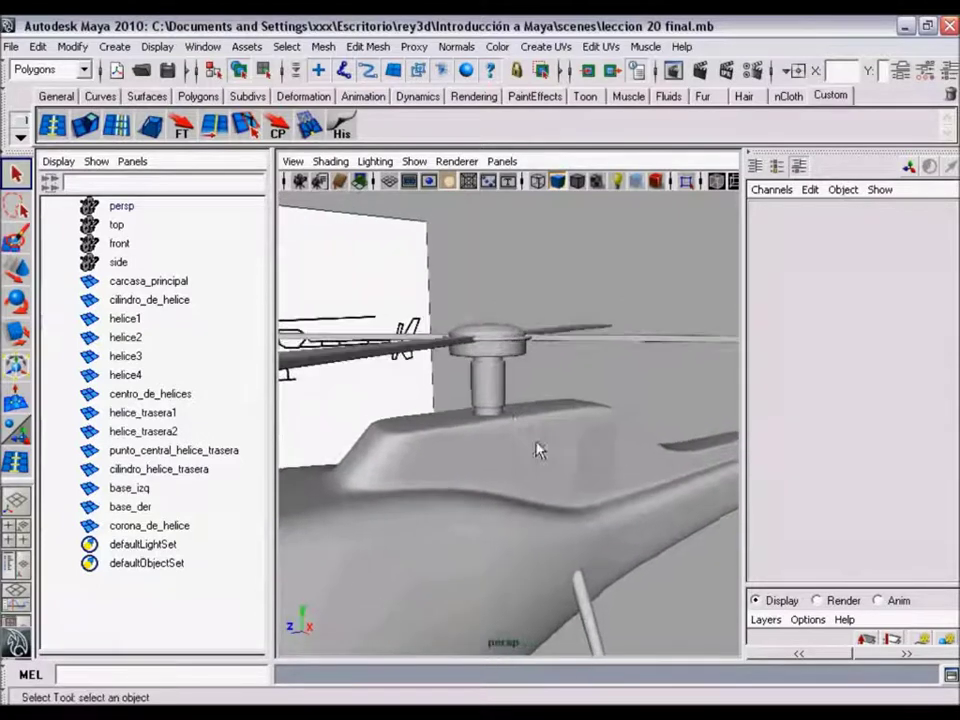
pyautogui.click(492, 398)
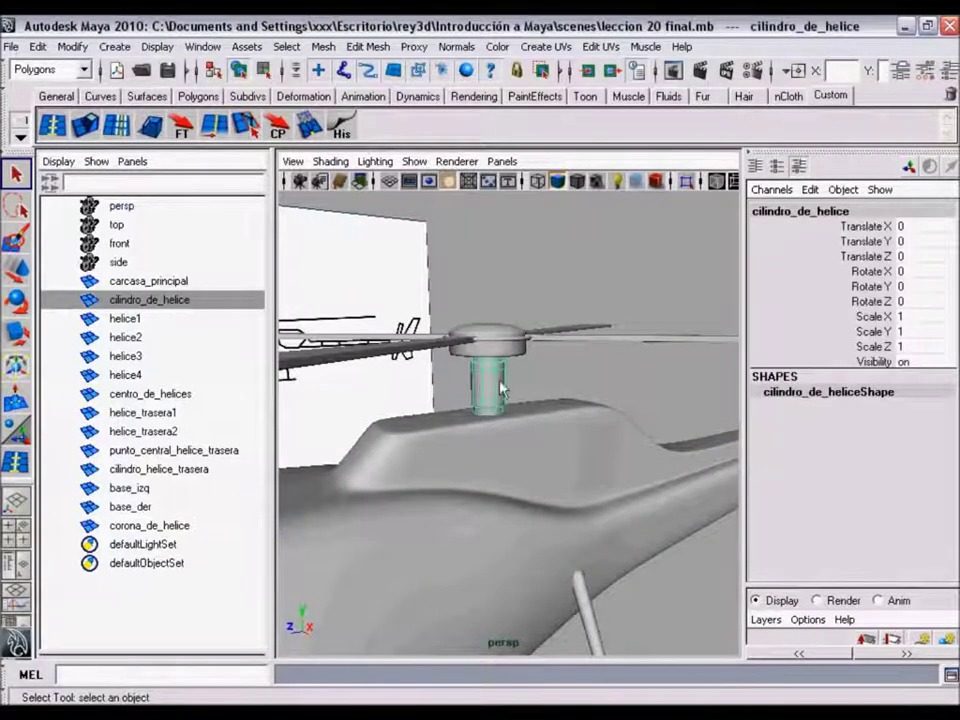
pyautogui.keyDown('shift'); pyautogui.click(488, 335); pyautogui.keyUp('shift')
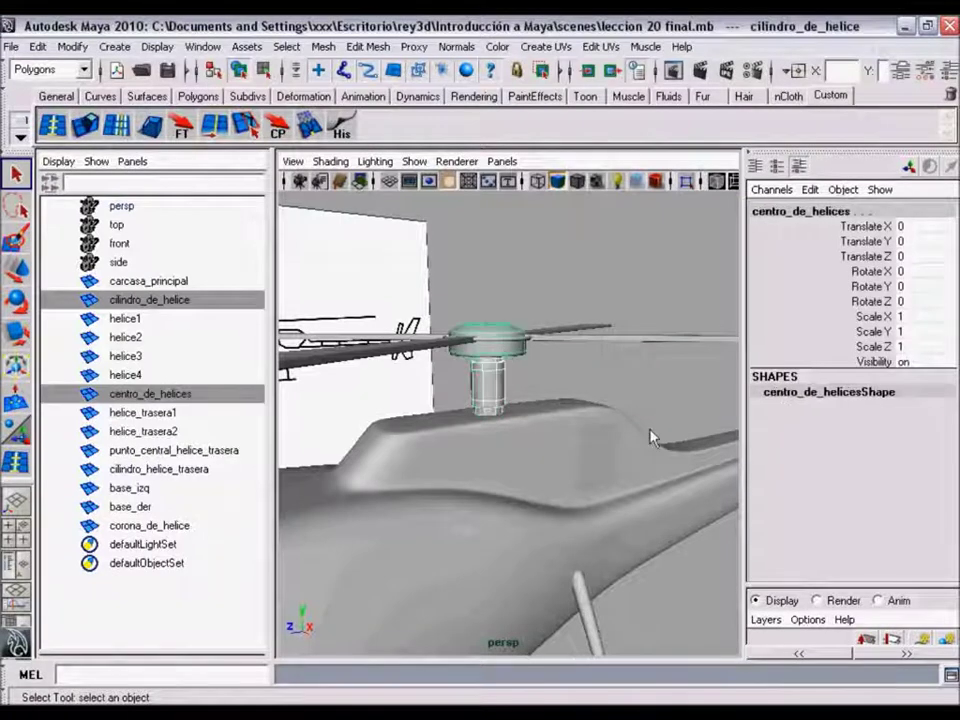
# Step: Add the four blades helice1, helice3, helice4 and helice2 to the selection
pyautogui.moveTo(588, 395)
pyautogui.keyDown('alt'); pyautogui.mouseDown()
pyautogui.moveTo(593, 388)
pyautogui.moveTo(582, 386)
pyautogui.mouseUp(); pyautogui.keyUp('alt')
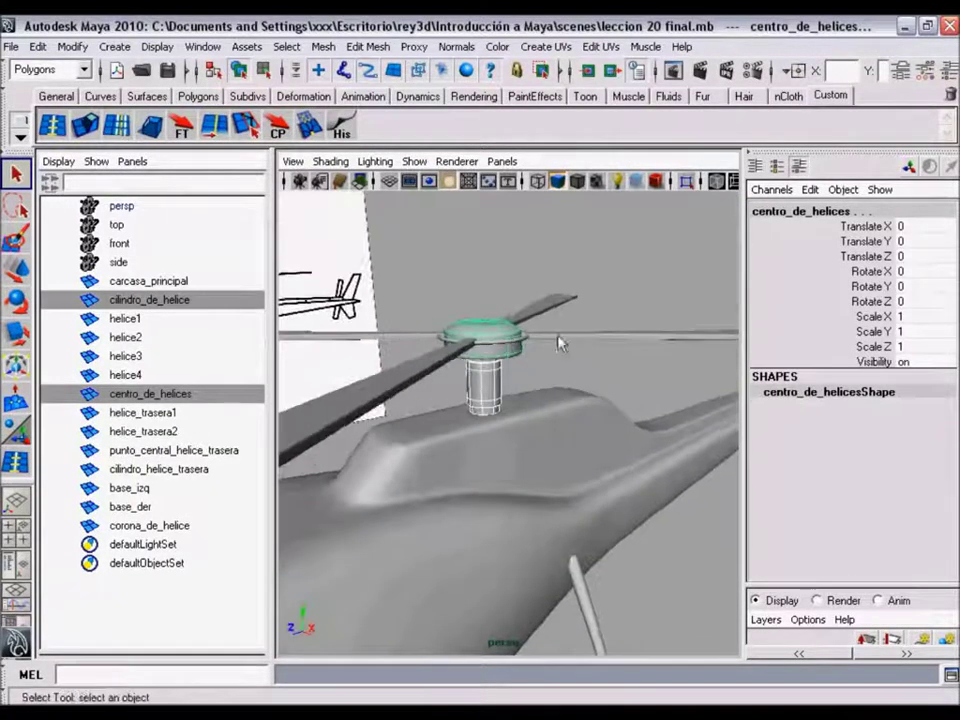
pyautogui.keyDown('shift'); pyautogui.click(560, 338); pyautogui.keyUp('shift')
pyautogui.keyDown('shift'); pyautogui.click(544, 304); pyautogui.keyUp('shift')
pyautogui.keyDown('shift'); pyautogui.click(420, 340); pyautogui.keyUp('shift')
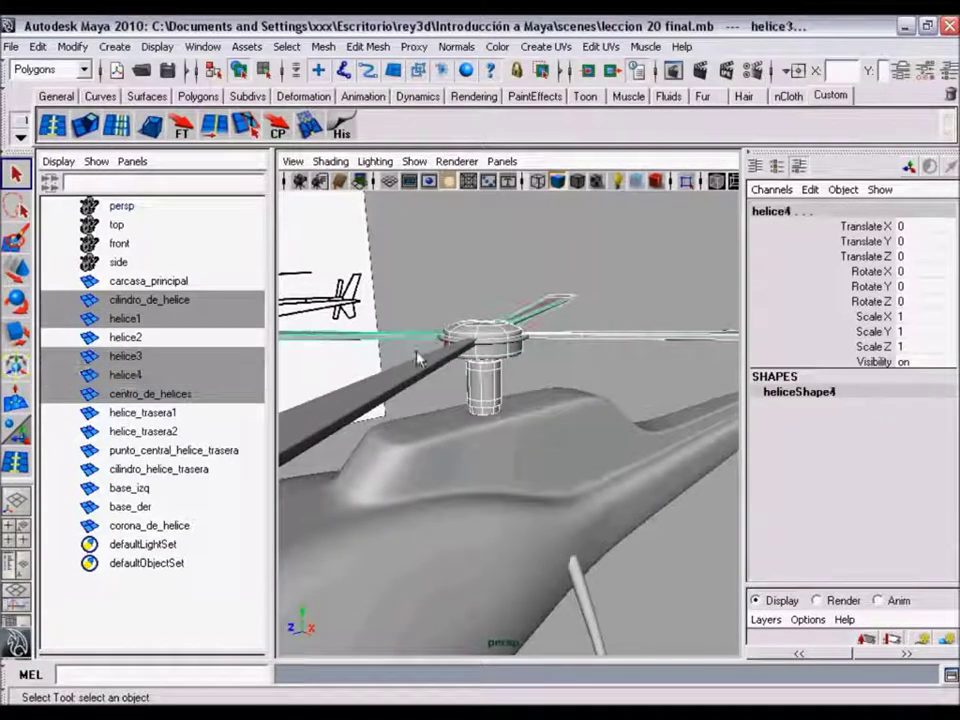
pyautogui.keyDown('shift'); pyautogui.click(428, 376); pyautogui.keyUp('shift')
# Step: Get a level view of the hub and add the corona_de_helice ring to the selection
pyautogui.keyDown('alt'); pyautogui.moveTo(450, 360); pyautogui.dragTo(500, 335, button='right'); pyautogui.keyUp('alt')
pyautogui.keyDown('alt'); pyautogui.moveTo(500, 335); pyautogui.dragTo(510, 363, button='middle'); pyautogui.keyUp('alt')
pyautogui.keyDown('alt'); pyautogui.moveTo(510, 363); pyautogui.dragTo(530, 340, button='right'); pyautogui.keyUp('alt')
pyautogui.keyDown('alt'); pyautogui.moveTo(530, 340); pyautogui.dragTo(540, 326); pyautogui.keyUp('alt')
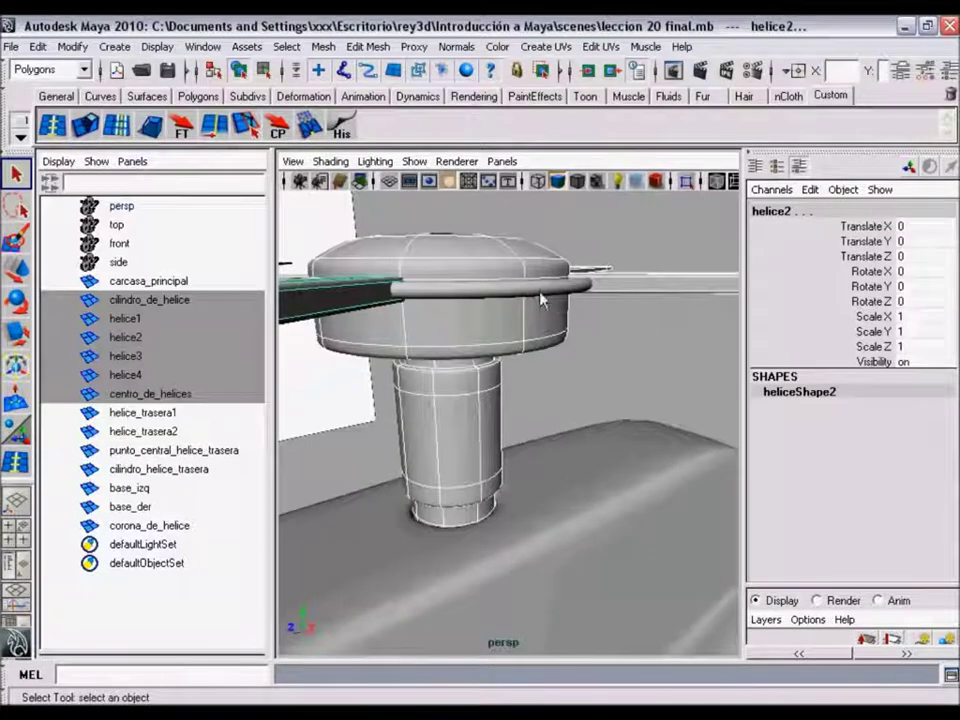
pyautogui.keyDown('shift'); pyautogui.click(540, 296); pyautogui.keyUp('shift')
# Step: Pull back and orbit around the helicopter to check the full rotor selection
pyautogui.keyDown('alt'); pyautogui.moveTo(630, 424); pyautogui.dragTo(557, 482, button='right'); pyautogui.keyUp('alt')
pyautogui.moveTo(557, 482)
pyautogui.keyDown('alt'); pyautogui.mouseDown()
pyautogui.moveTo(568, 482)
pyautogui.moveTo(490, 523)
pyautogui.mouseUp(); pyautogui.keyUp('alt')
pyautogui.moveTo(490, 523)
pyautogui.keyDown('alt'); pyautogui.mouseDown(button='right')
pyautogui.moveTo(506, 463)
pyautogui.moveTo(540, 450)
pyautogui.mouseUp(button='right'); pyautogui.keyUp('alt')
pyautogui.moveTo(540, 450)
pyautogui.keyDown('alt'); pyautogui.mouseDown()
pyautogui.moveTo(557, 424)
pyautogui.moveTo(470, 424)
pyautogui.moveTo(568, 422)
pyautogui.moveTo(559, 422)
pyautogui.mouseUp(); pyautogui.keyUp('alt')
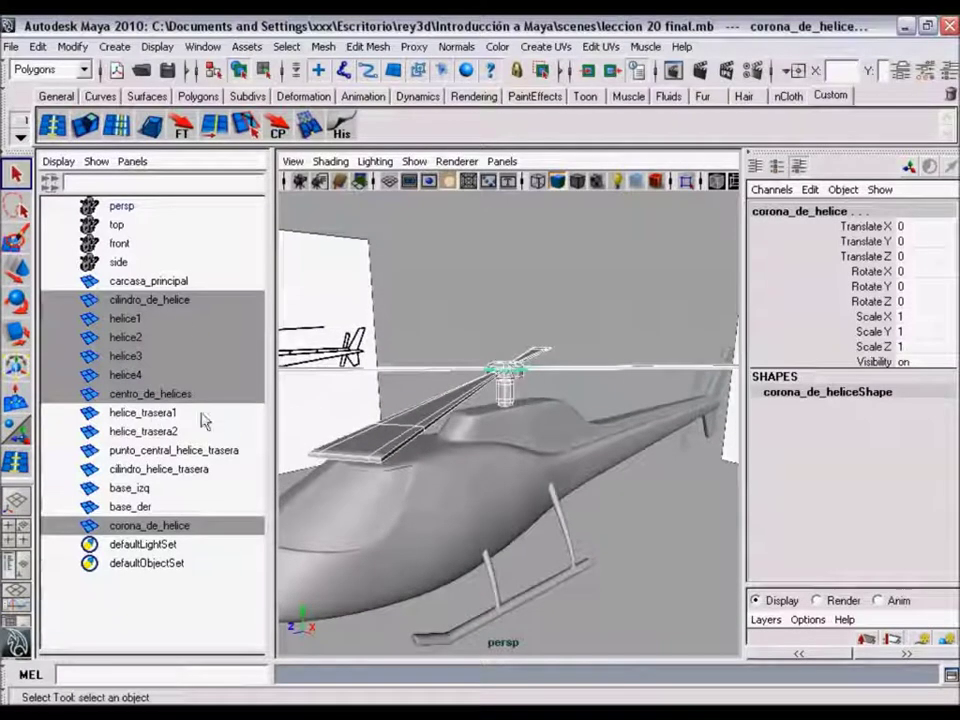
pyautogui.keyDown('alt'); pyautogui.moveTo(518, 468); pyautogui.dragTo(475, 457); pyautogui.keyUp('alt')
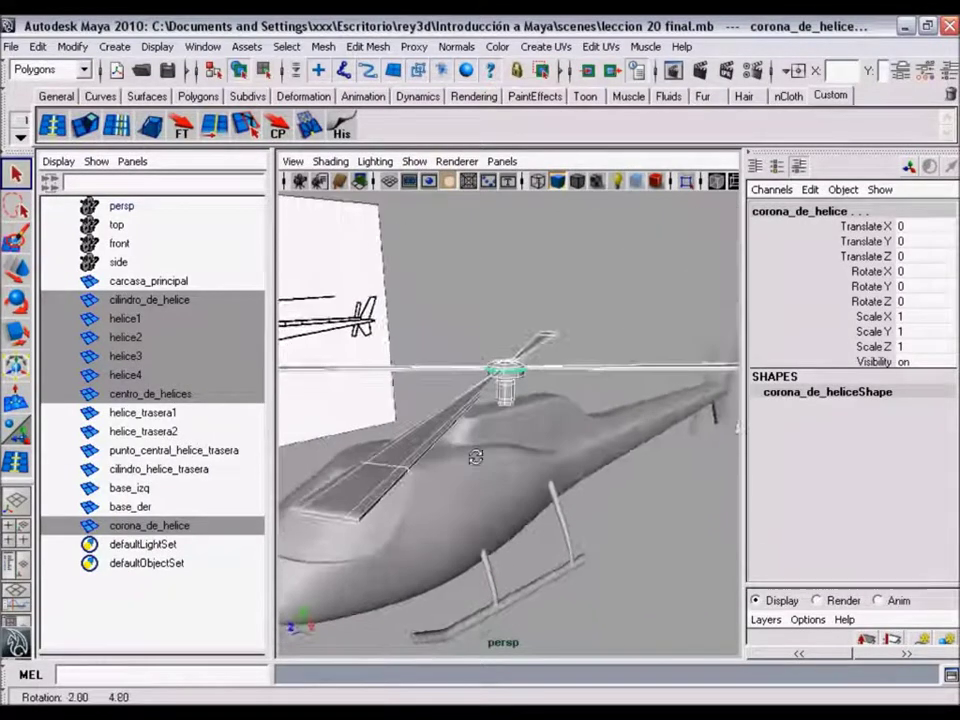
pyautogui.keyDown('alt'); pyautogui.moveTo(475, 457); pyautogui.dragTo(540, 437); pyautogui.keyUp('alt')
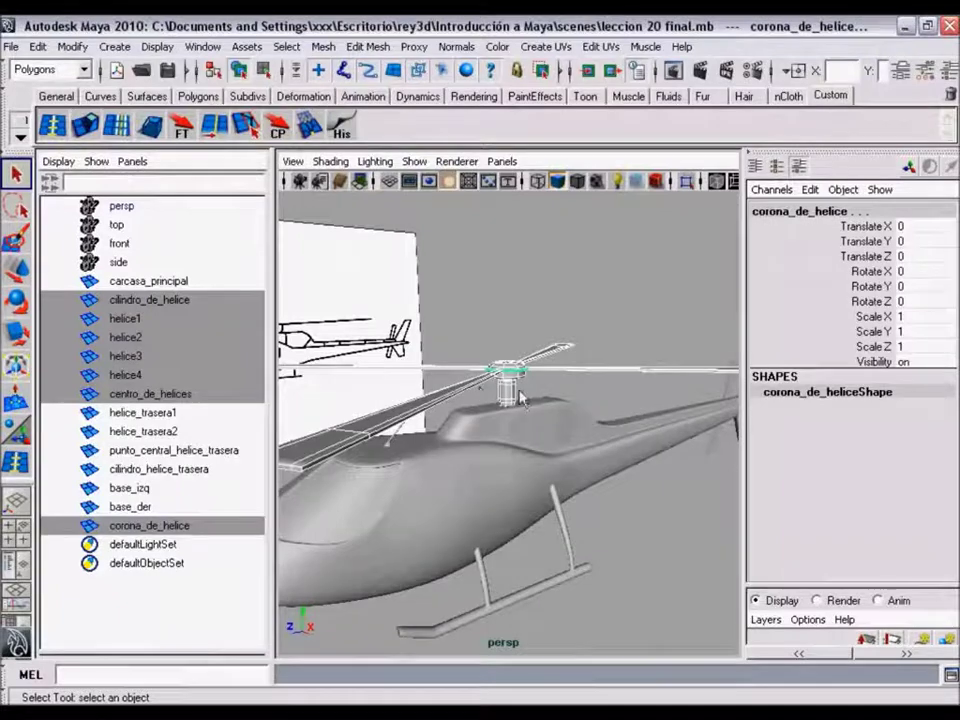
pyautogui.moveTo(510, 399)
pyautogui.keyDown('alt'); pyautogui.mouseDown()
pyautogui.moveTo(514, 369)
pyautogui.moveTo(500, 372)
pyautogui.mouseUp(); pyautogui.keyUp('alt')
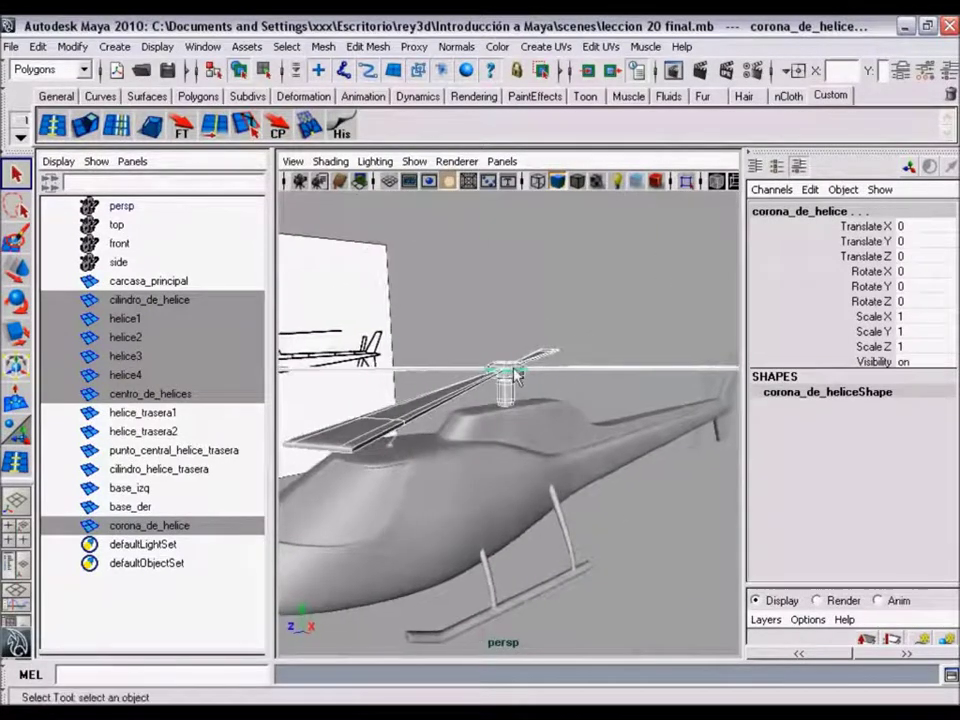
# Step: Use Edit > Group to put the seven selected main-rotor parts into group1
pyautogui.click(38, 47)
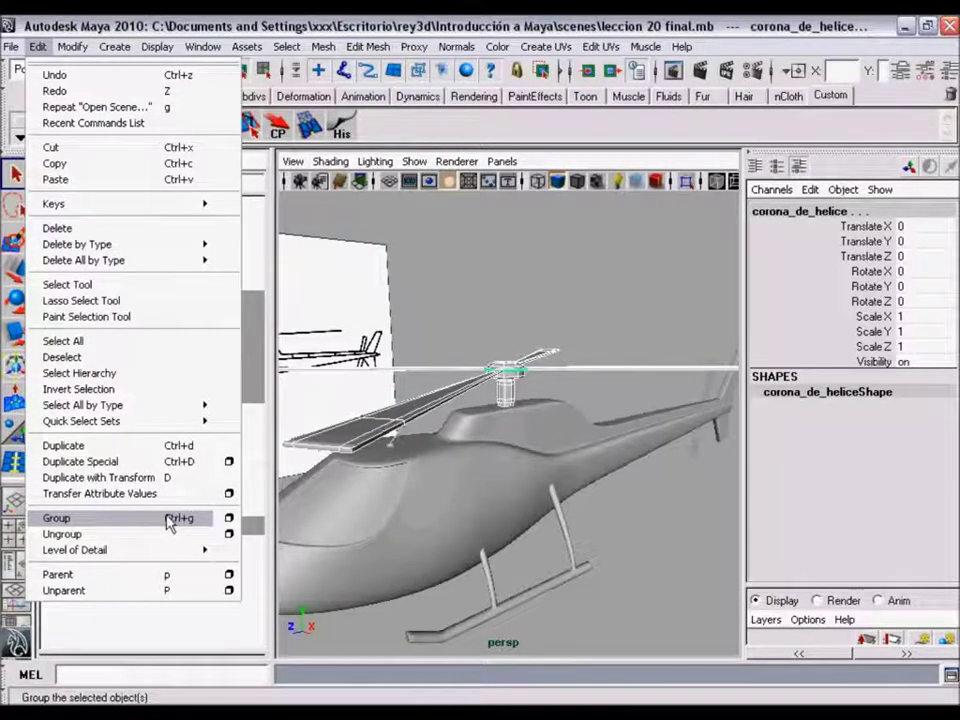
pyautogui.click(165, 522)
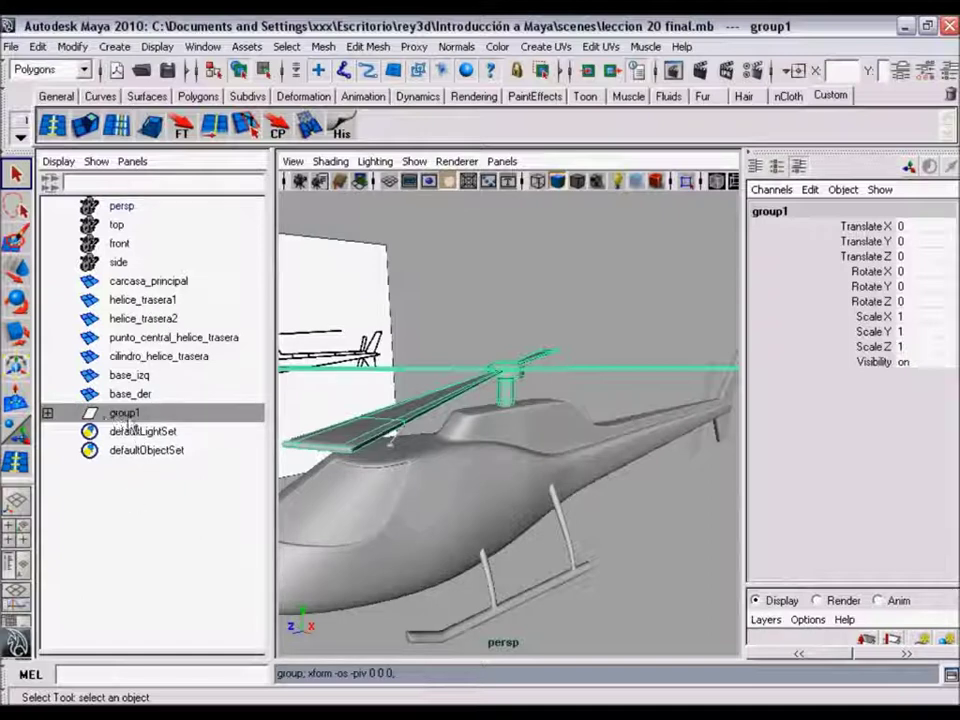
# Step: Repeatedly expand and collapse group1 in the Outliner to show its seven rotor parts
pyautogui.click(47, 413)
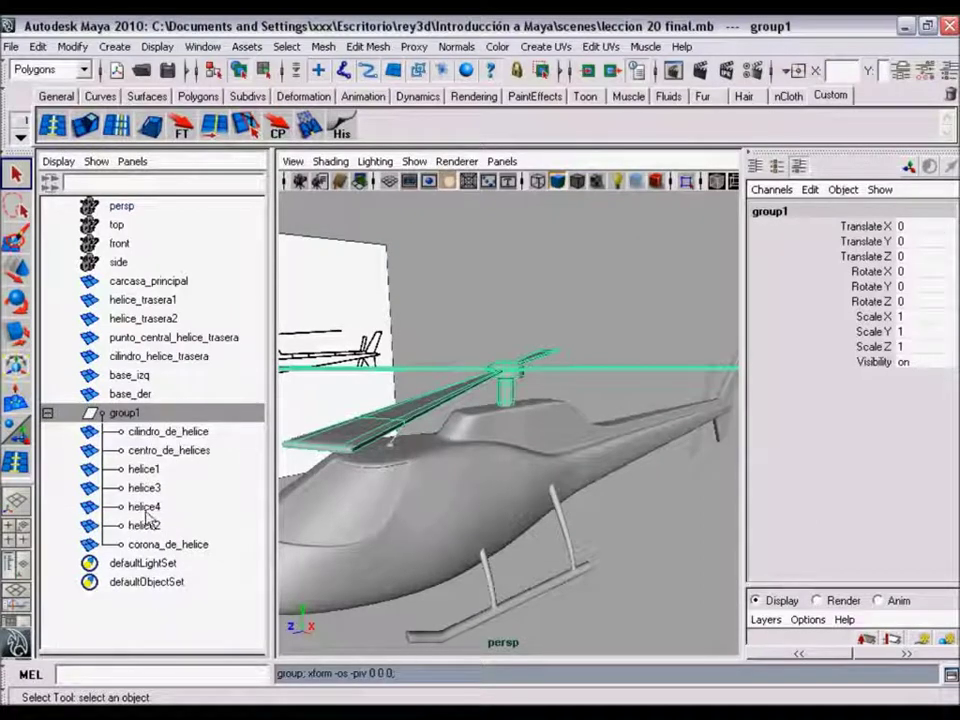
pyautogui.click(47, 412)
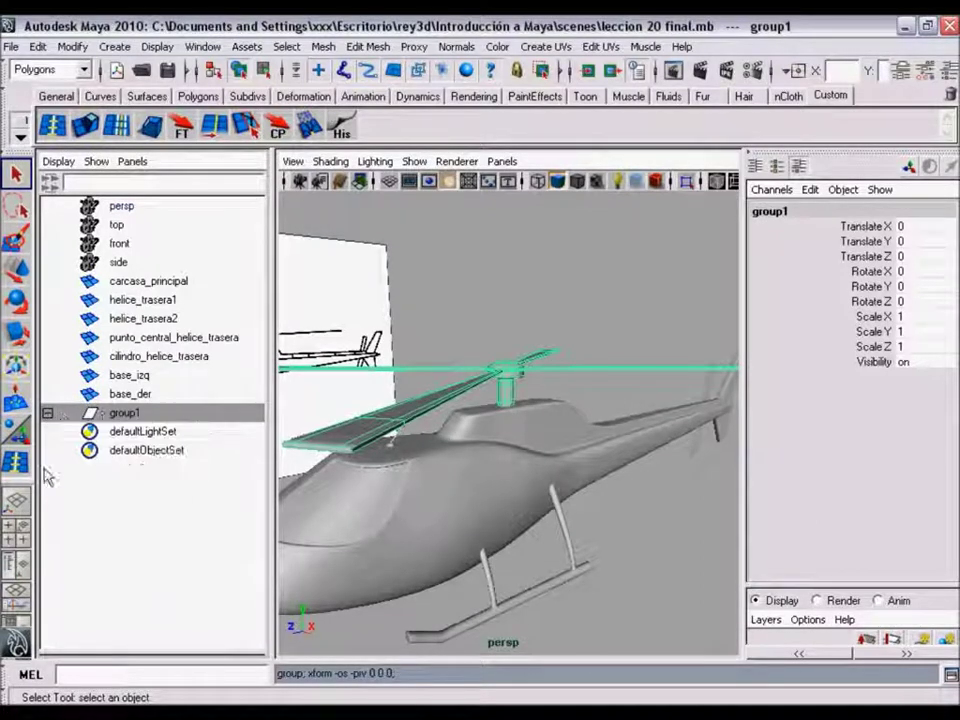
pyautogui.click(47, 412)
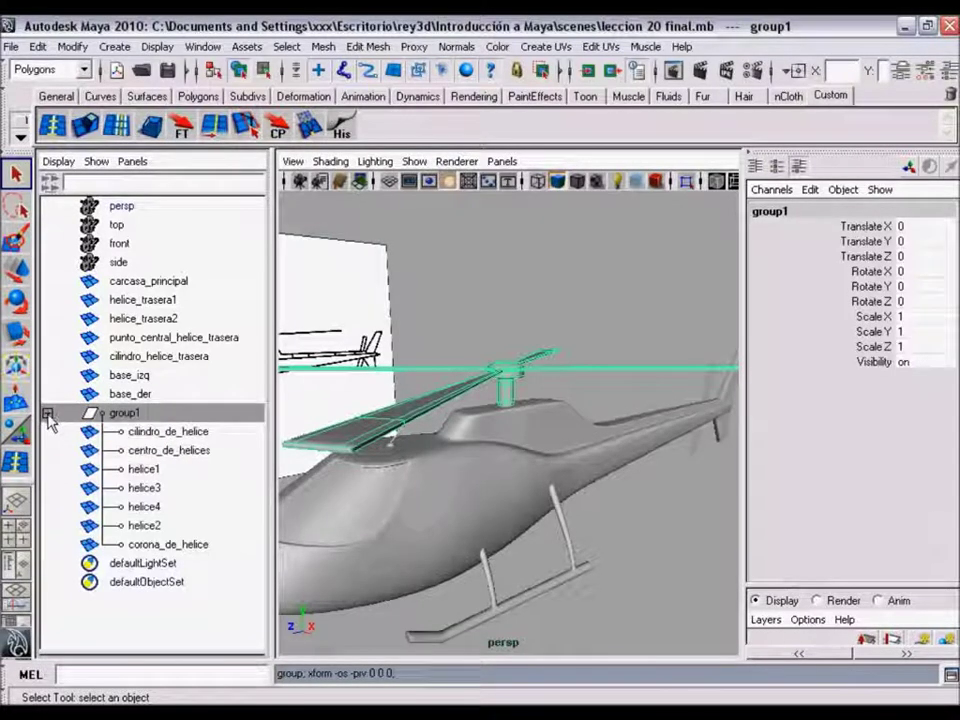
pyautogui.click(47, 412)
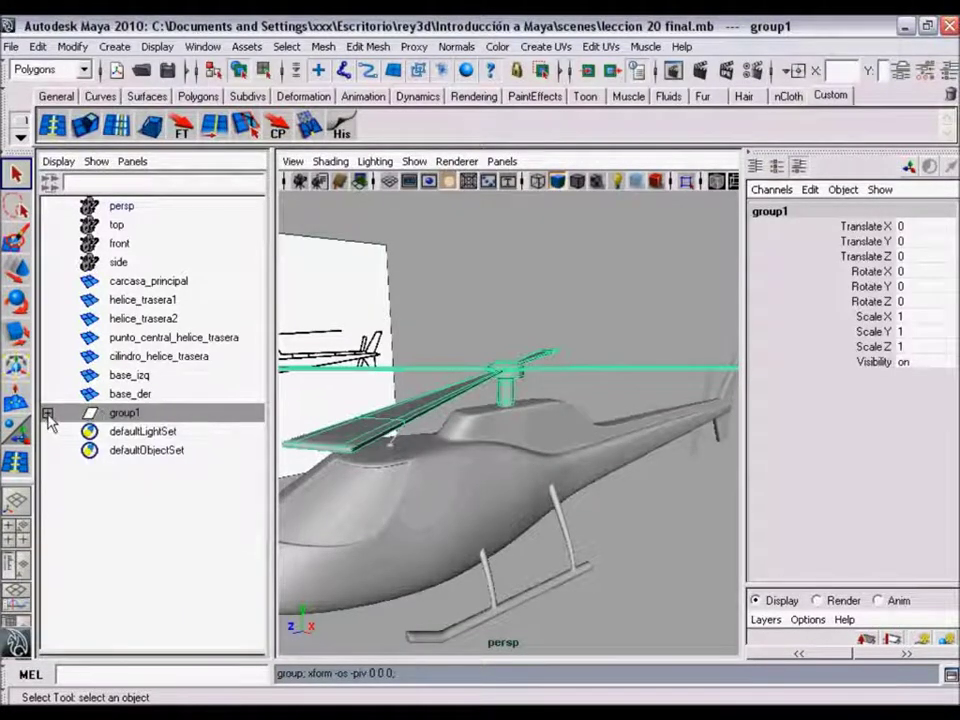
pyautogui.click(47, 412)
pyautogui.click(47, 412)
pyautogui.click(47, 412)
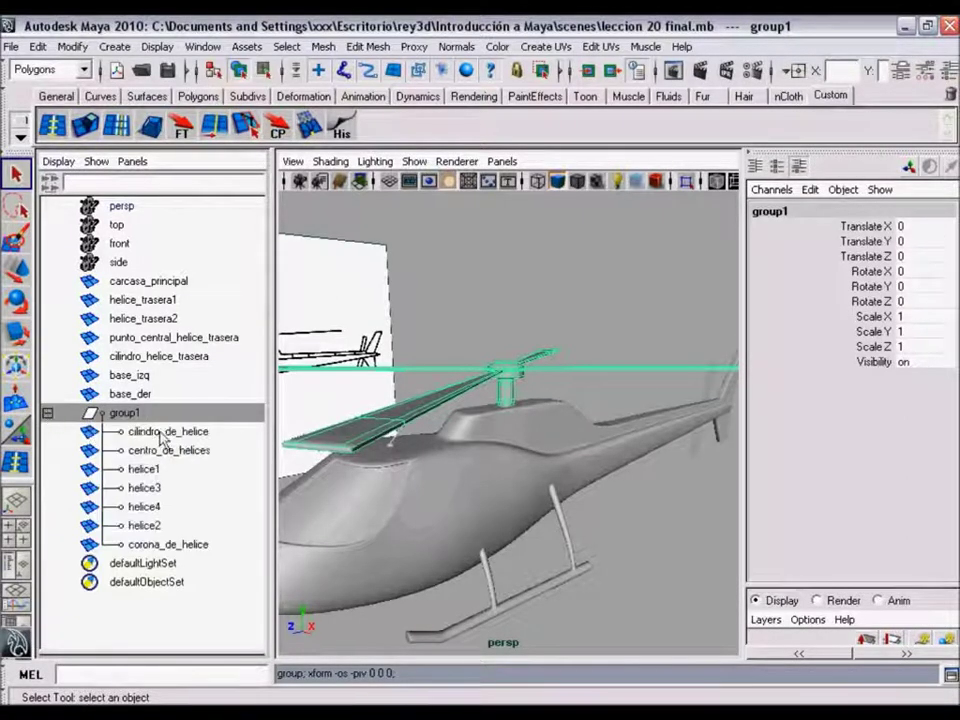
pyautogui.click(47, 412)
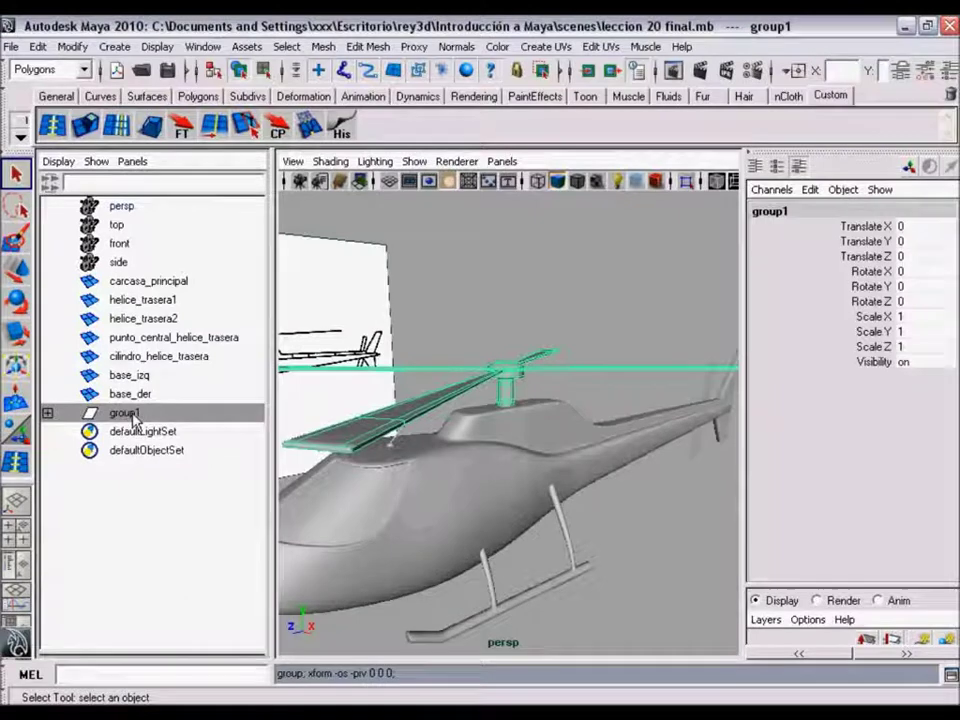
# Step: Rename group1 to helice_completa in the Outliner
pyautogui.doubleClick(132, 415)
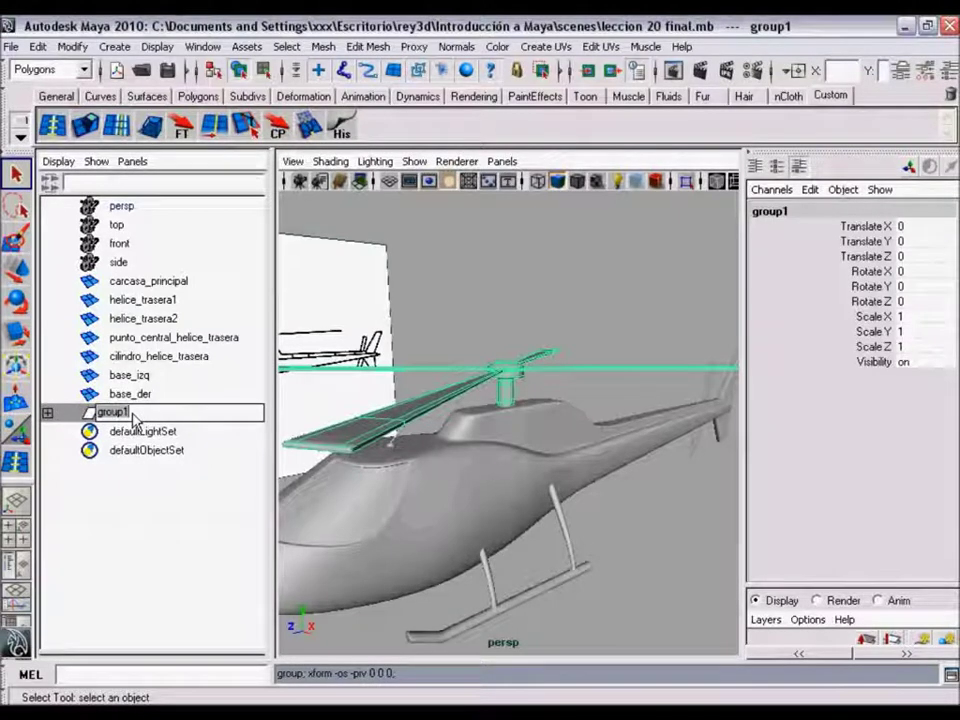
pyautogui.write('Helice completa')
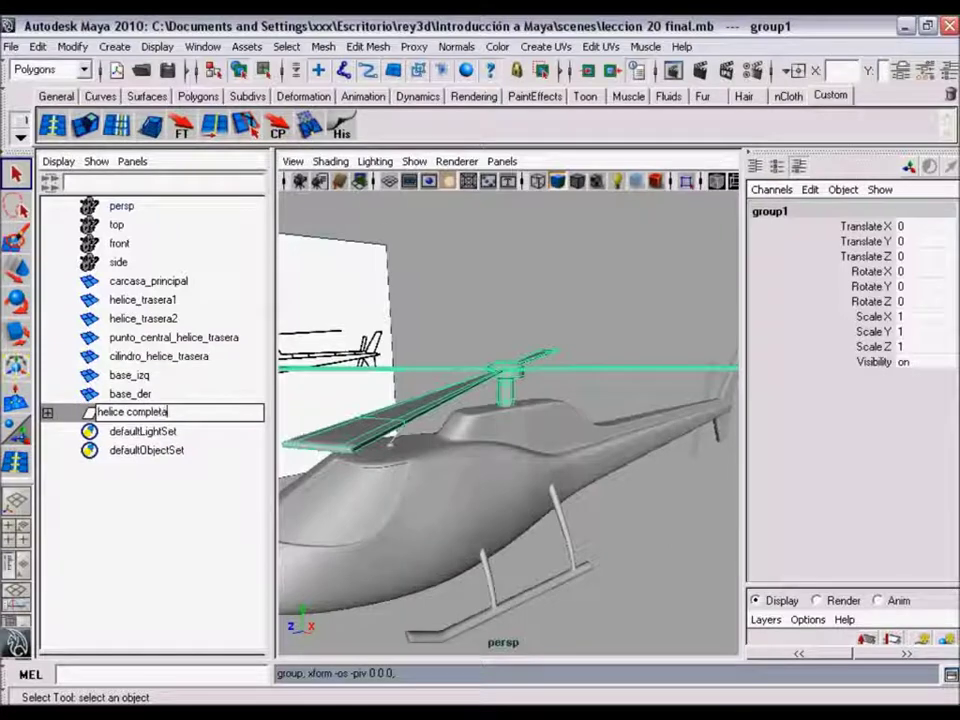
pyautogui.press('Return')
# Step: Clear the selection, then select helice_completa, expand it and pick cilindro_de_helice
pyautogui.moveTo(574, 400)
pyautogui.keyDown('alt'); pyautogui.mouseDown()
pyautogui.moveTo(583, 381)
pyautogui.moveTo(548, 392)
pyautogui.moveTo(406, 355)
pyautogui.moveTo(311, 429)
pyautogui.mouseUp(); pyautogui.keyUp('alt')
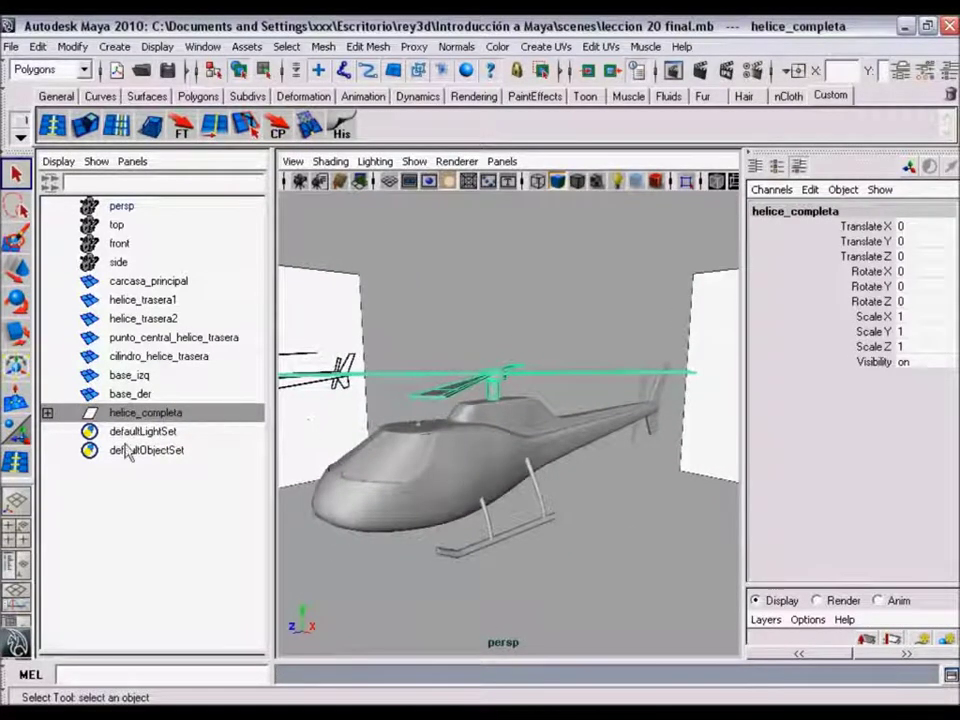
pyautogui.keyDown('alt'); pyautogui.moveTo(470, 450); pyautogui.dragTo(500, 430, button='right'); pyautogui.keyUp('alt')
pyautogui.click(600, 560)
pyautogui.moveTo(430, 460)
pyautogui.keyDown('alt'); pyautogui.mouseDown()
pyautogui.moveTo(506, 450)
pyautogui.moveTo(497, 454)
pyautogui.moveTo(511, 458)
pyautogui.moveTo(420, 445)
pyautogui.mouseUp(); pyautogui.keyUp('alt')
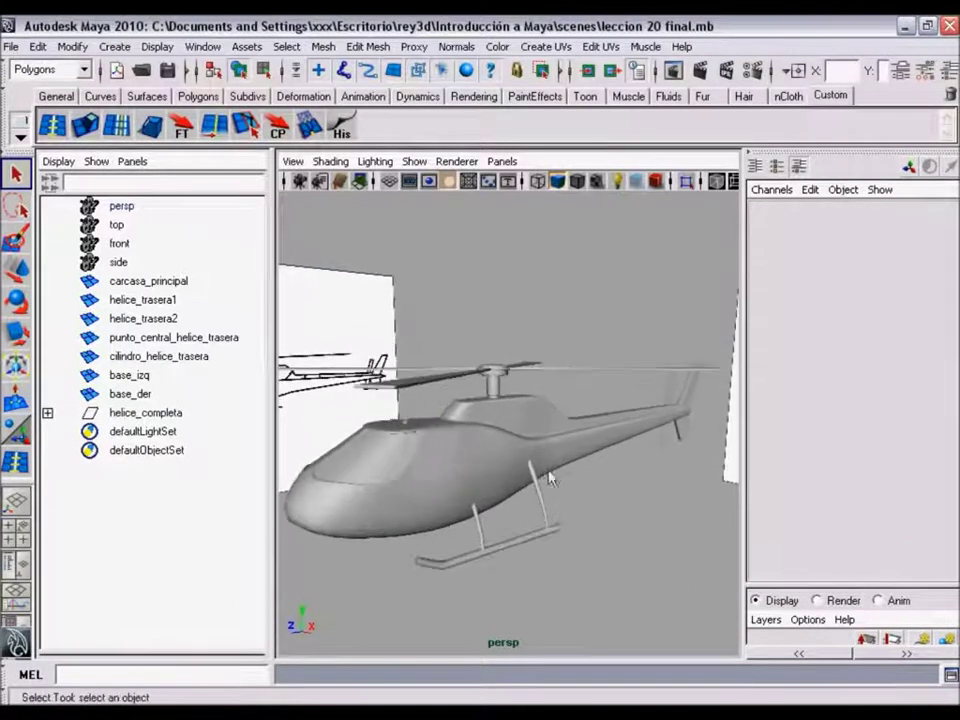
pyautogui.click(158, 416)
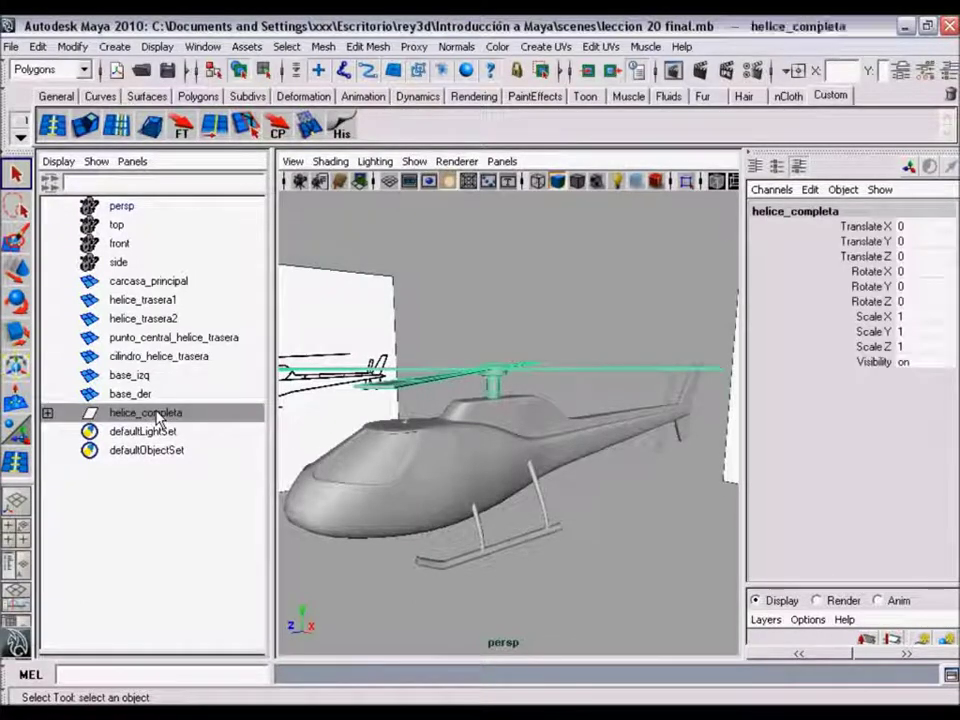
pyautogui.click(47, 413)
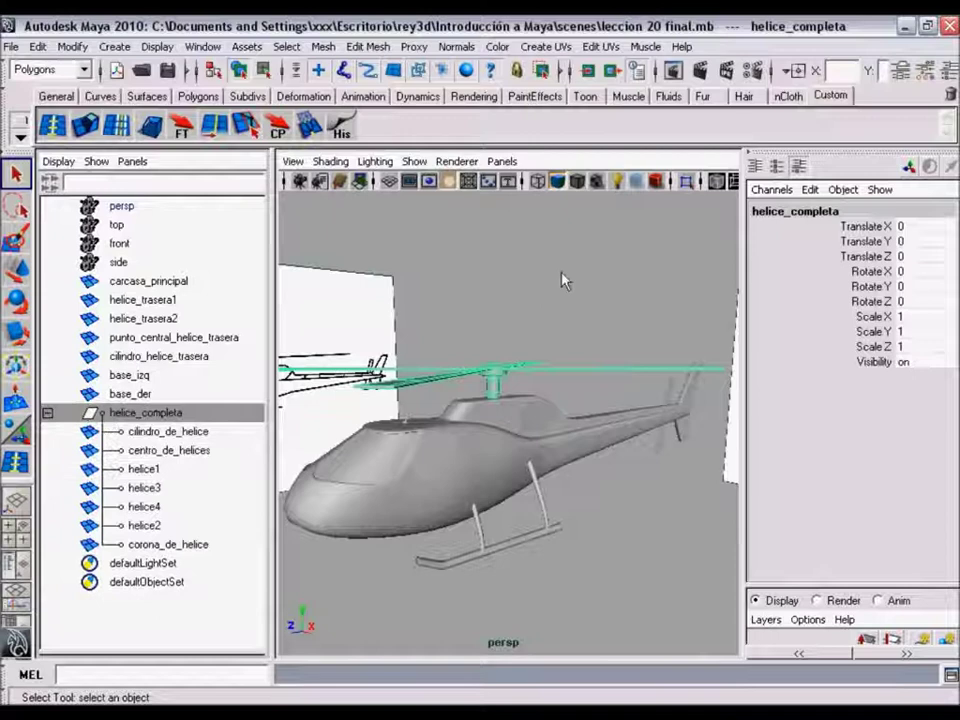
pyautogui.click(165, 431)
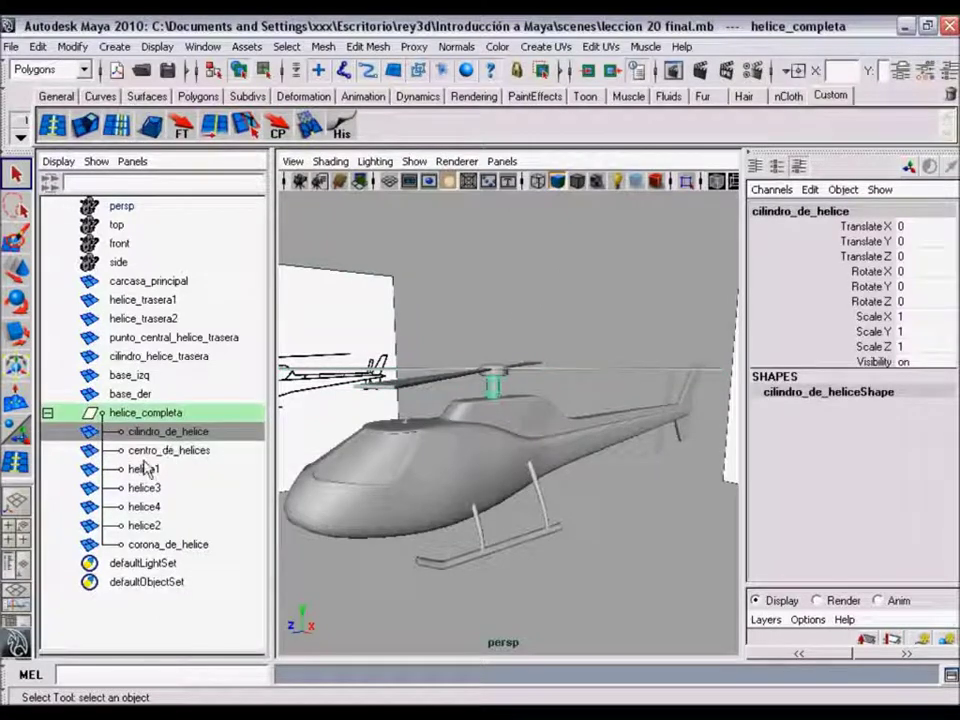
# Step: Select centro_de_helices, helice1 and helice3 in turn, then collapse helice_completa
pyautogui.click(150, 451)
pyautogui.click(145, 469)
pyautogui.click(145, 488)
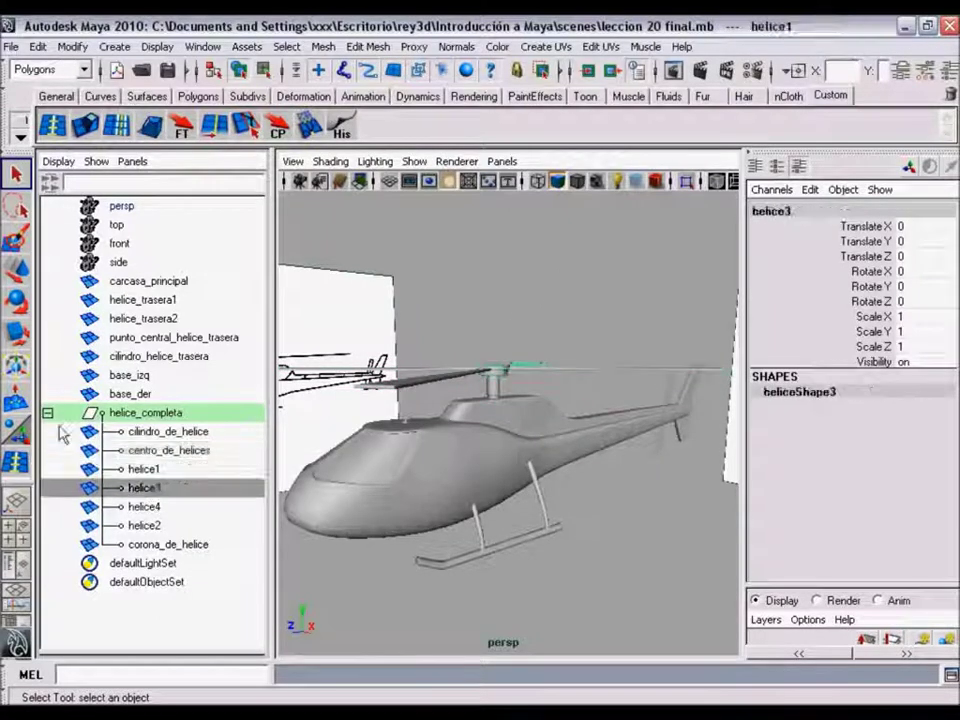
pyautogui.click(47, 413)
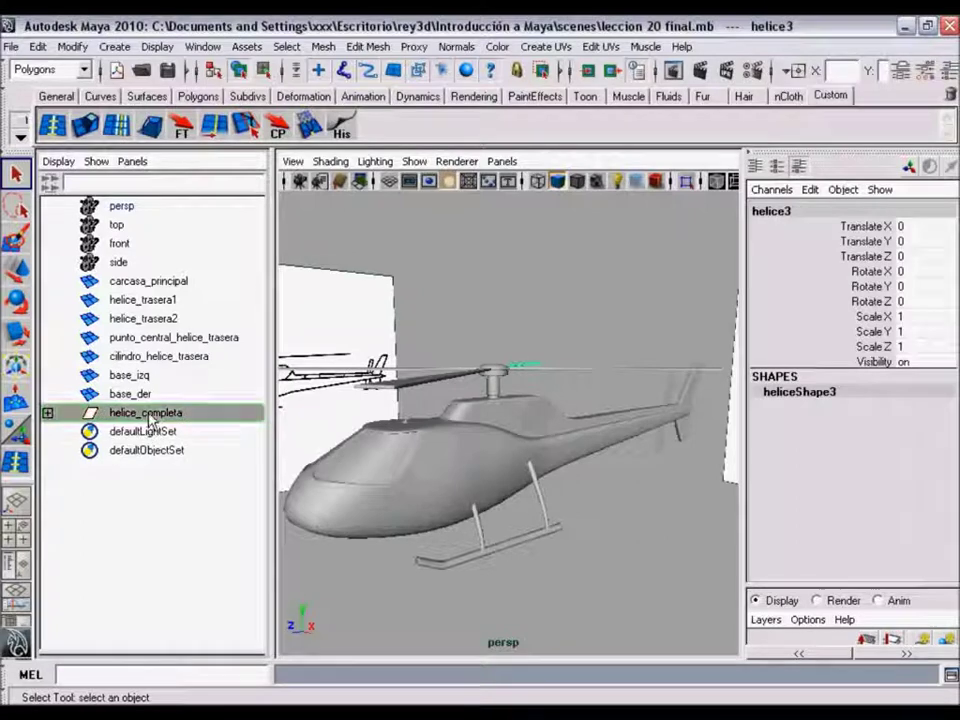
# Step: Select the whole helice_completa group, orbit toward the tail, and deselect it
pyautogui.click(150, 414)
pyautogui.moveTo(473, 452)
pyautogui.keyDown('alt'); pyautogui.mouseDown()
pyautogui.moveTo(441, 426)
pyautogui.moveTo(555, 446)
pyautogui.moveTo(450, 456)
pyautogui.moveTo(500, 440)
pyautogui.moveTo(461, 430)
pyautogui.moveTo(516, 422)
pyautogui.moveTo(450, 422)
pyautogui.moveTo(621, 429)
pyautogui.moveTo(429, 396)
pyautogui.mouseUp(); pyautogui.keyUp('alt')
pyautogui.click(369, 229)
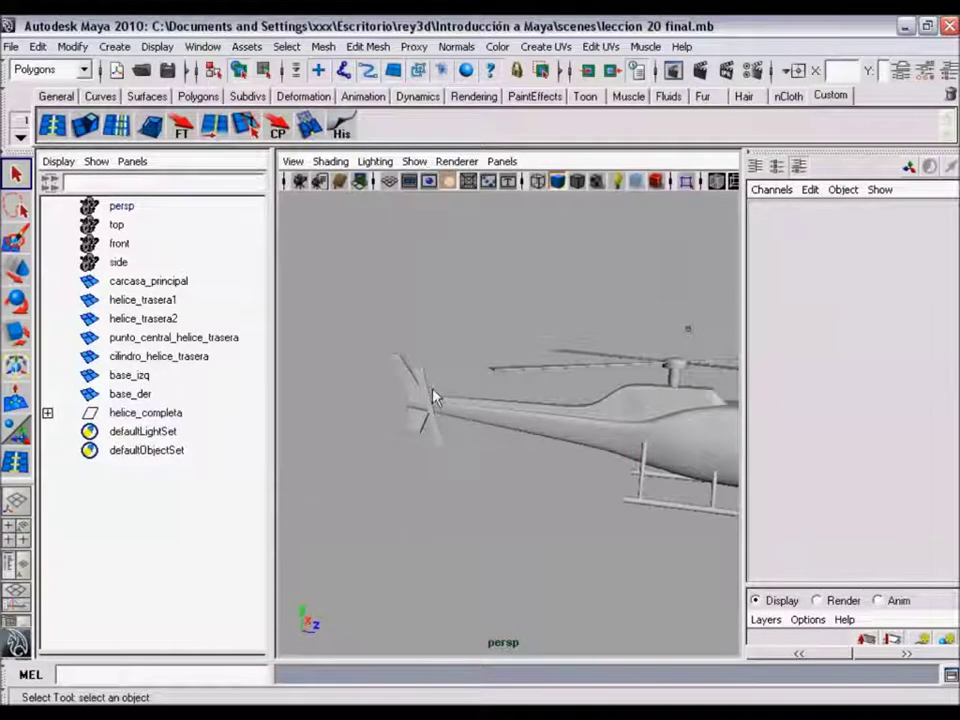
# Step: Select helice_trasera1, punto_central_helice_trasera, helice_trasera2 and cilindro_helice_trasera on the tail rotor
pyautogui.click(424, 398)
pyautogui.moveTo(455, 497)
pyautogui.keyDown('alt'); pyautogui.mouseDown(button='right')
pyautogui.moveTo(484, 467)
pyautogui.moveTo(579, 497)
pyautogui.moveTo(553, 531)
pyautogui.moveTo(537, 528)
pyautogui.moveTo(579, 534)
pyautogui.mouseUp(button='right'); pyautogui.keyUp('alt')
pyautogui.moveTo(579, 534)
pyautogui.keyDown('alt'); pyautogui.mouseDown()
pyautogui.moveTo(574, 523)
pyautogui.moveTo(540, 518)
pyautogui.moveTo(579, 534)
pyautogui.moveTo(471, 407)
pyautogui.moveTo(540, 440)
pyautogui.mouseUp(); pyautogui.keyUp('alt')
pyautogui.keyDown('shift'); pyautogui.click(465, 432); pyautogui.keyUp('shift')
pyautogui.keyDown('shift'); pyautogui.click(525, 422); pyautogui.keyUp('shift')
pyautogui.moveTo(540, 440)
pyautogui.keyDown('alt'); pyautogui.mouseDown(button='right')
pyautogui.moveTo(550, 455)
pyautogui.moveTo(589, 435)
pyautogui.mouseUp(button='right'); pyautogui.keyUp('alt')
pyautogui.moveTo(589, 435)
pyautogui.keyDown('alt'); pyautogui.mouseDown()
pyautogui.moveTo(438, 427)
pyautogui.moveTo(456, 302)
pyautogui.mouseUp(); pyautogui.keyUp('alt')
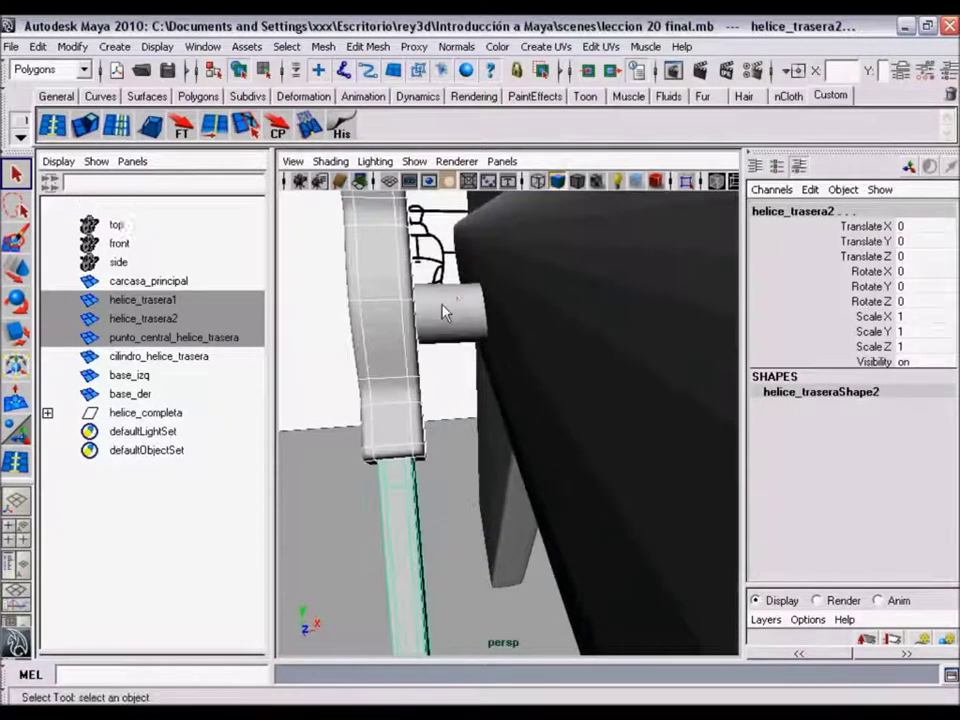
pyautogui.keyDown('shift'); pyautogui.click(444, 315); pyautogui.keyUp('shift')
pyautogui.moveTo(611, 407)
pyautogui.keyDown('alt'); pyautogui.mouseDown()
pyautogui.moveTo(400, 388)
pyautogui.moveTo(430, 395)
pyautogui.mouseUp(); pyautogui.keyUp('alt')
pyautogui.keyDown('alt'); pyautogui.moveTo(430, 395); pyautogui.dragTo(445, 405, button='right'); pyautogui.keyUp('alt')
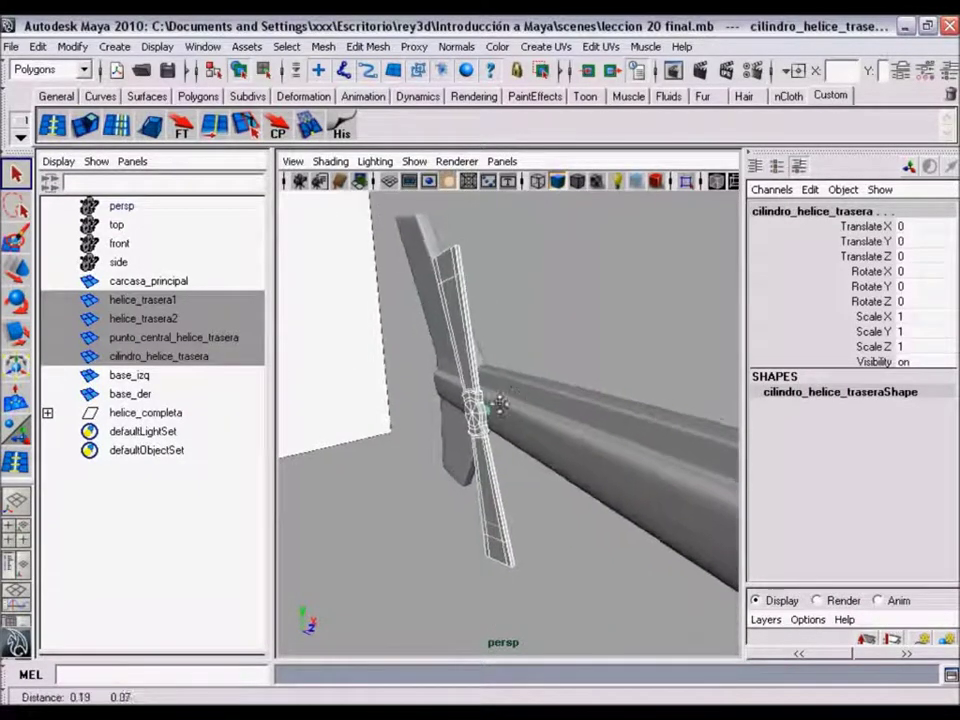
# Step: Group the four tail-rotor parts via Edit > Group and rename group1 to helice_trasera_completa
pyautogui.click(37, 46)
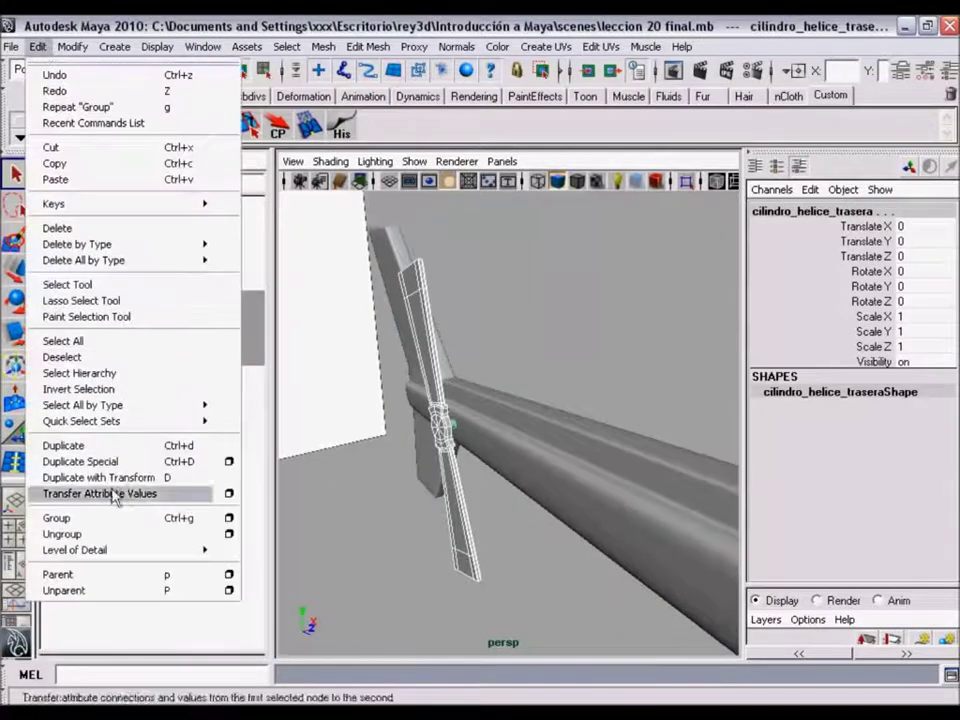
pyautogui.click(122, 520)
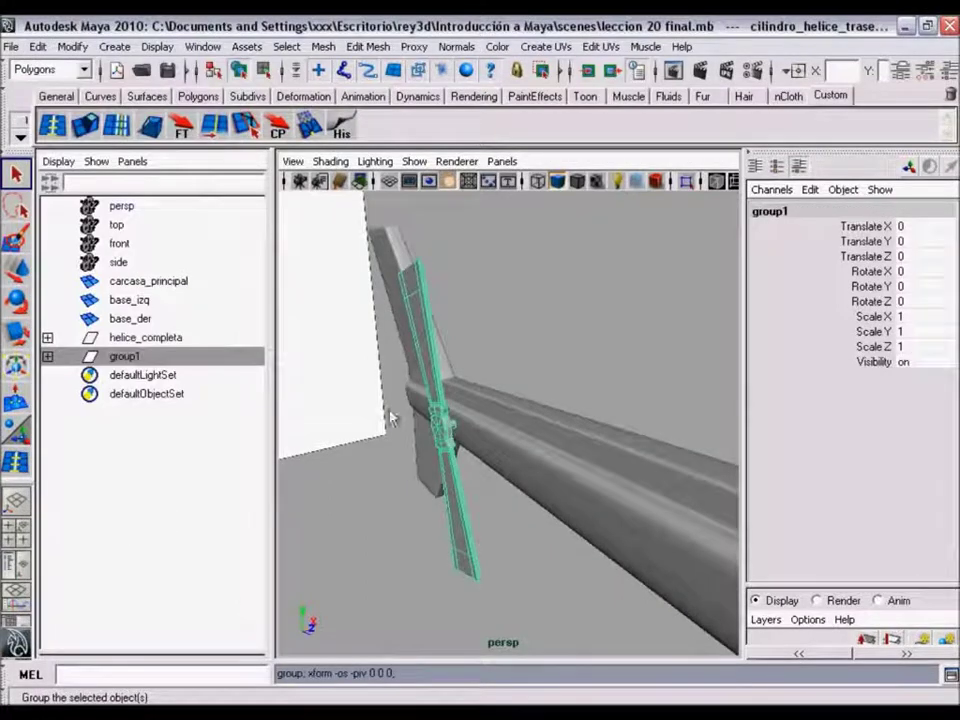
pyautogui.doubleClick(127, 360)
pyautogui.write('hel')
pyautogui.write('sera')
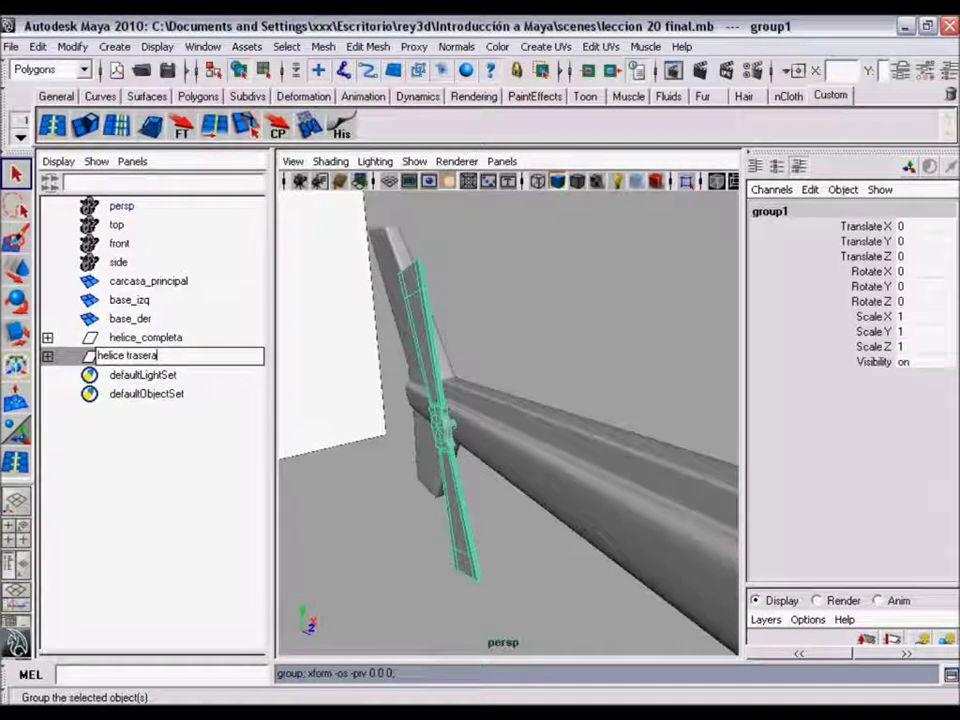
pyautogui.write('ta')
pyautogui.press('Return')
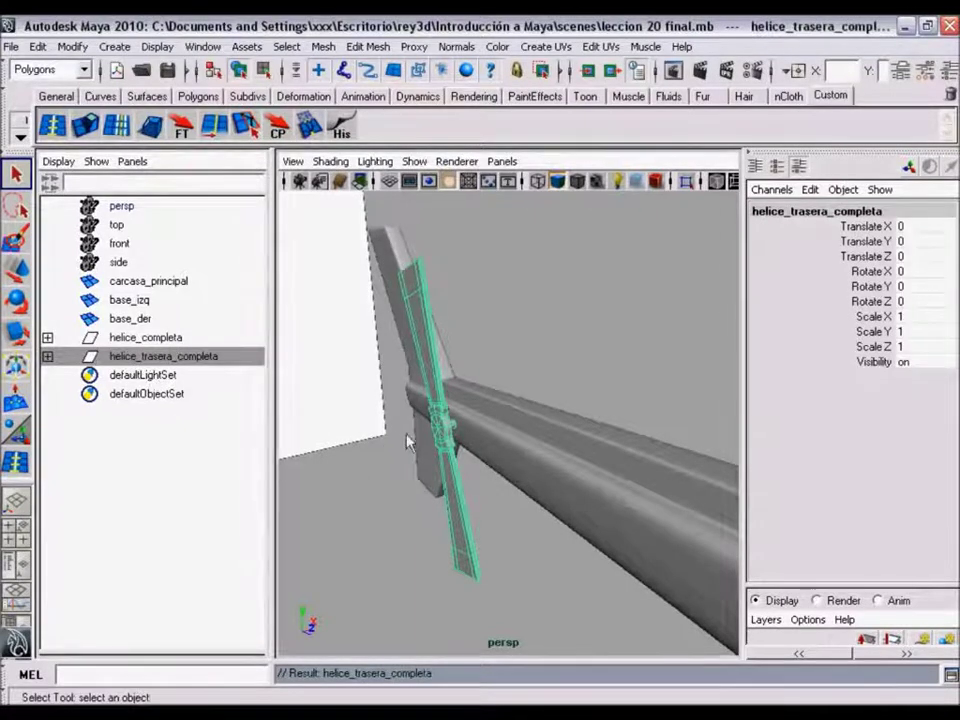
# Step: Pull back to view the whole helicopter and deselect the tail-rotor group
pyautogui.keyDown('alt'); pyautogui.moveTo(407, 439); pyautogui.dragTo(401, 388, button='right'); pyautogui.keyUp('alt')
pyautogui.keyDown('alt'); pyautogui.moveTo(401, 388); pyautogui.dragTo(439, 467); pyautogui.keyUp('alt')
pyautogui.moveTo(439, 467)
pyautogui.keyDown('alt'); pyautogui.mouseDown(button='right')
pyautogui.moveTo(407, 450)
pyautogui.moveTo(480, 471)
pyautogui.moveTo(510, 493)
pyautogui.mouseUp(button='right'); pyautogui.keyUp('alt')
pyautogui.click(490, 393)
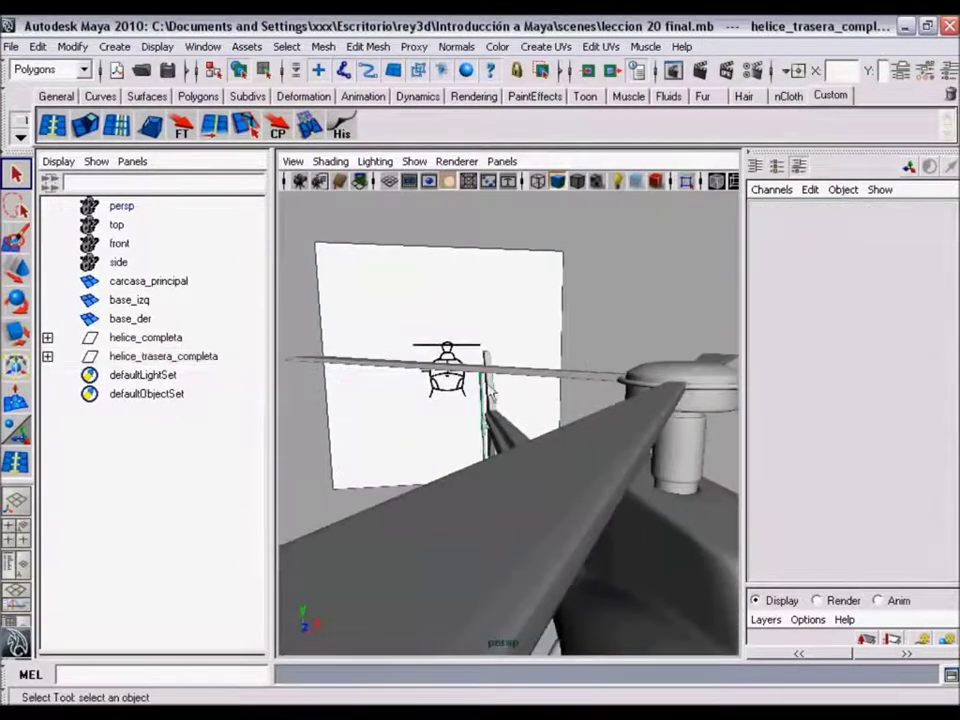
pyautogui.click(170, 359)
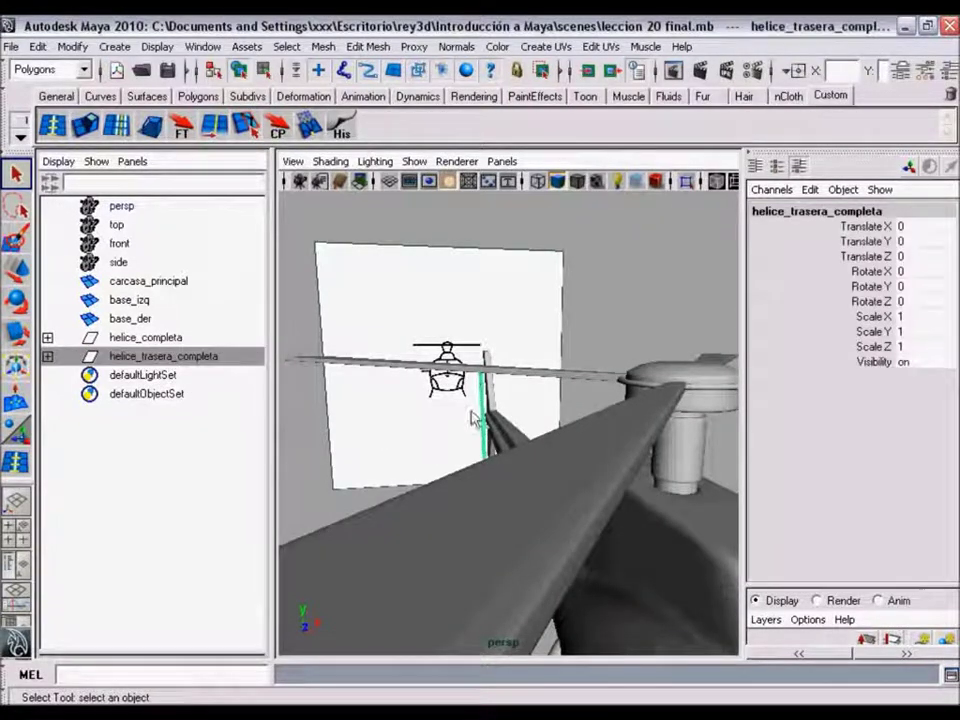
pyautogui.press('Up')
pyautogui.press('Down')
pyautogui.keyDown('alt'); pyautogui.moveTo(620, 543); pyautogui.dragTo(429, 354, button='right'); pyautogui.keyUp('alt')
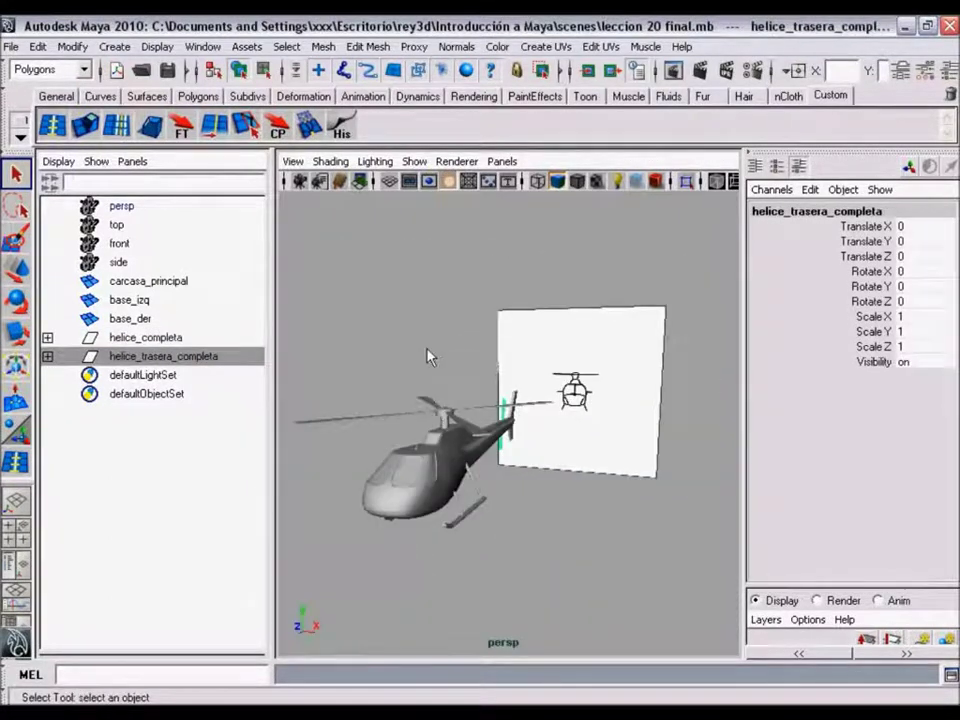
pyautogui.click(429, 354)
pyautogui.keyDown('alt'); pyautogui.moveTo(429, 354); pyautogui.dragTo(464, 512, button='middle'); pyautogui.keyUp('alt')
pyautogui.keyDown('alt'); pyautogui.moveTo(464, 512); pyautogui.dragTo(429, 435); pyautogui.keyUp('alt')
pyautogui.keyDown('alt'); pyautogui.moveTo(429, 435); pyautogui.dragTo(307, 372, button='right'); pyautogui.keyUp('alt')
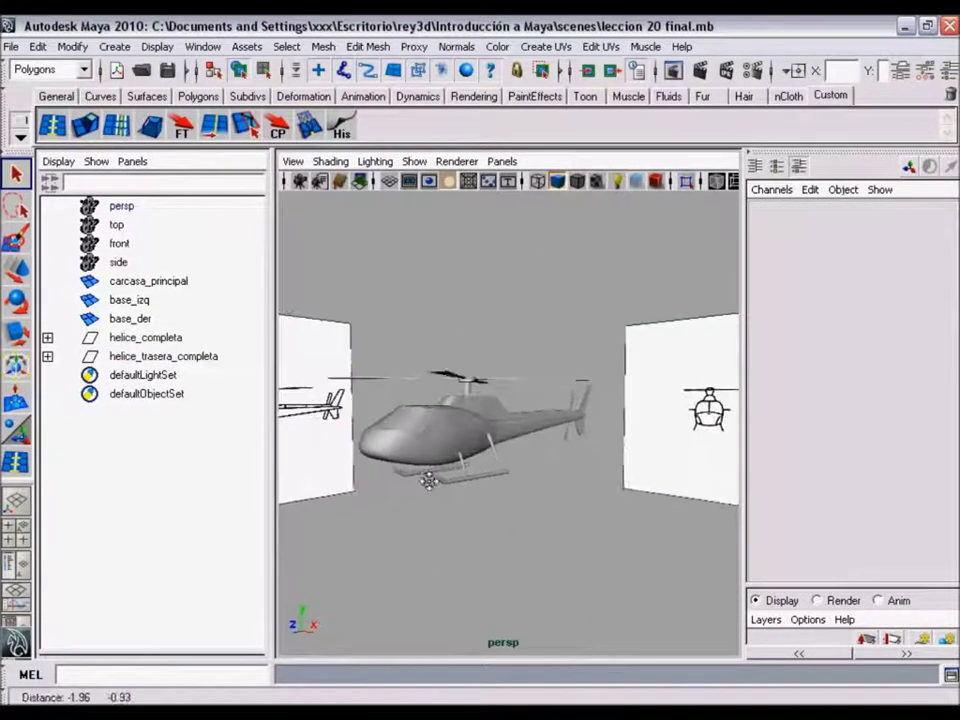
pyautogui.moveTo(428, 440)
pyautogui.keyDown('alt'); pyautogui.mouseDown()
pyautogui.moveTo(385, 444)
pyautogui.moveTo(445, 442)
pyautogui.mouseUp(); pyautogui.keyUp('alt')
pyautogui.keyDown('alt'); pyautogui.moveTo(445, 442); pyautogui.dragTo(505, 470, button='right'); pyautogui.keyUp('alt')
pyautogui.keyDown('alt'); pyautogui.moveTo(505, 470); pyautogui.dragTo(515, 458, button='middle'); pyautogui.keyUp('alt')
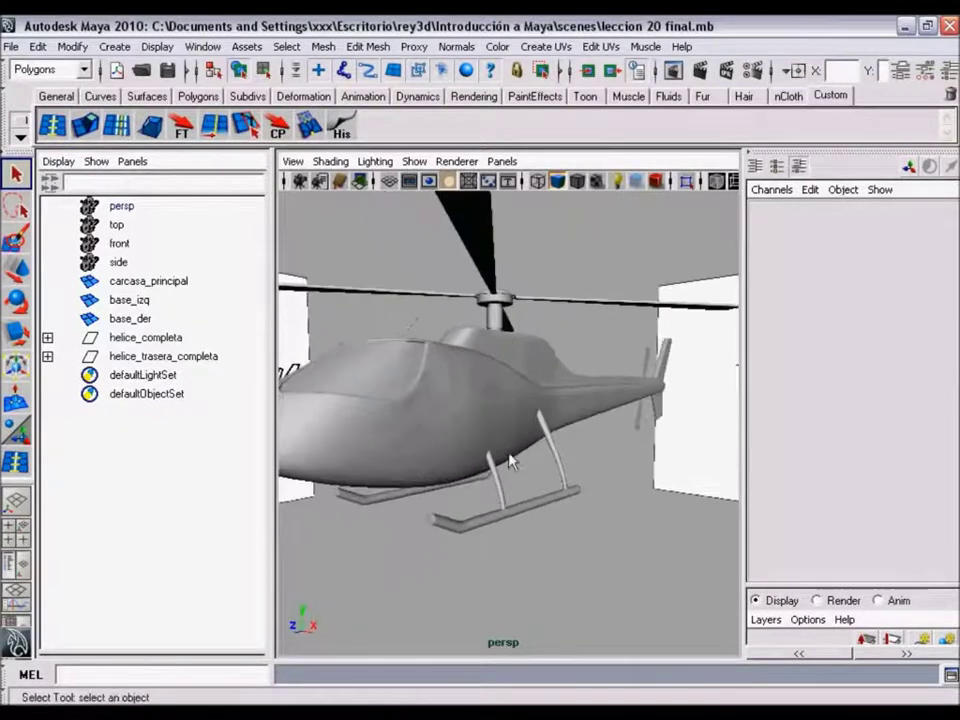
pyautogui.keyDown('alt'); pyautogui.moveTo(515, 458); pyautogui.dragTo(546, 444); pyautogui.keyUp('alt')
# Step: Select skids base_izq and base_der, group them with Ctrl+G and rename the group base_completa
pyautogui.click(546, 444)
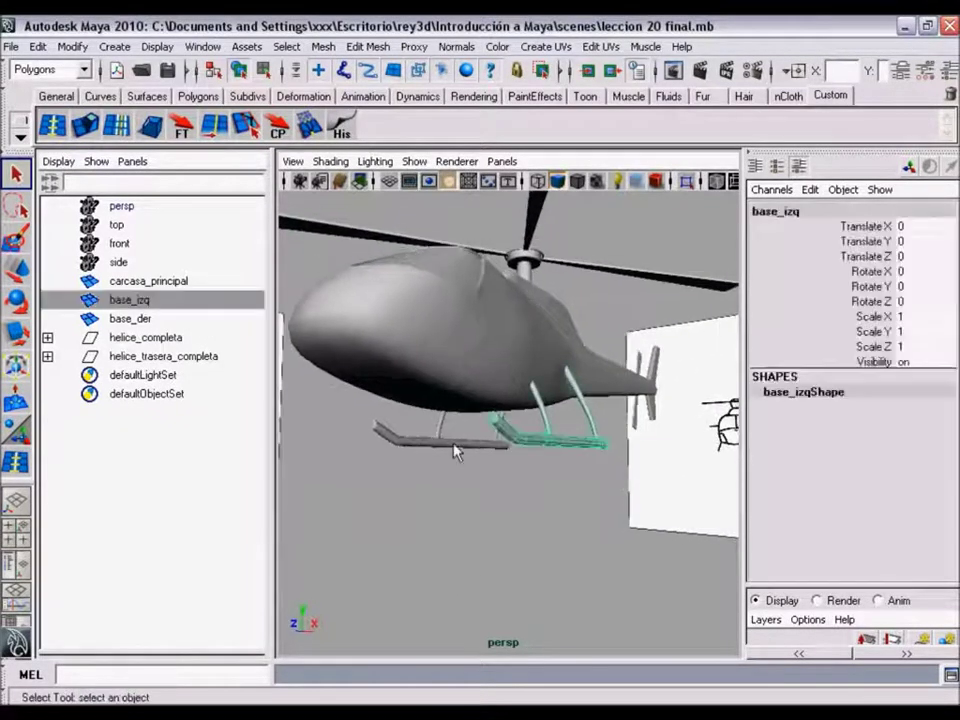
pyautogui.keyDown('shift'); pyautogui.click(432, 446); pyautogui.keyUp('shift')
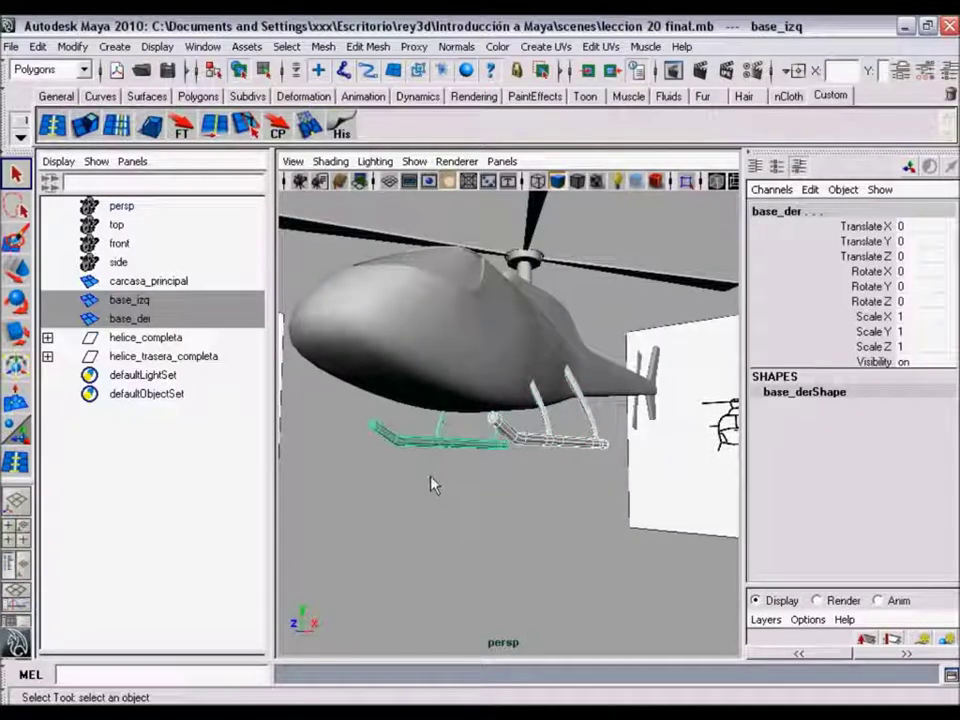
pyautogui.hotkey('ctrl', 'g')
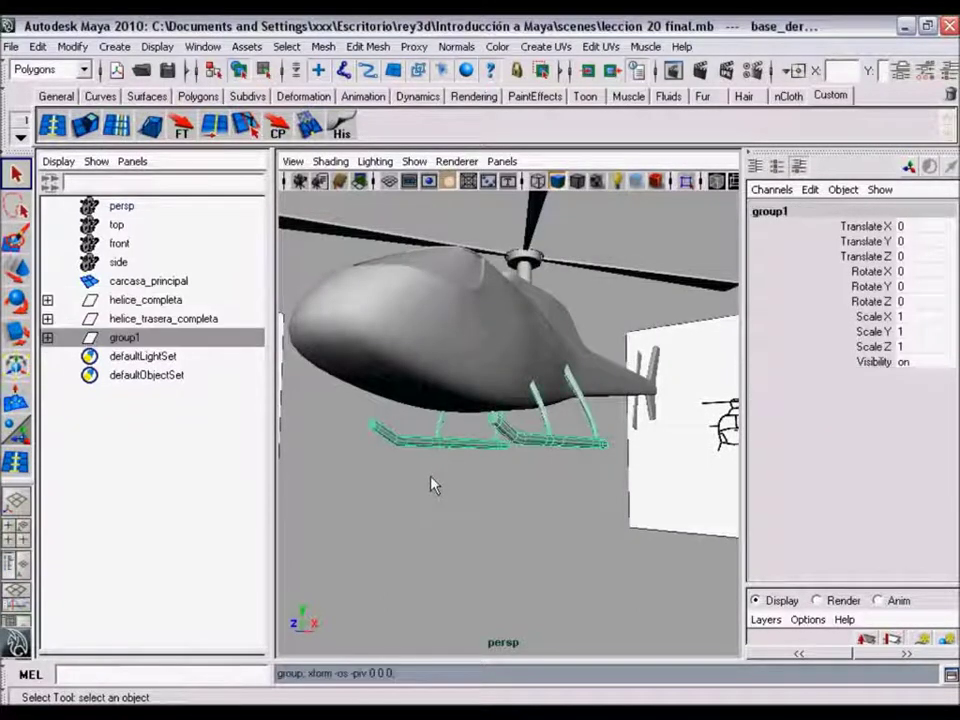
pyautogui.doubleClick(772, 210)
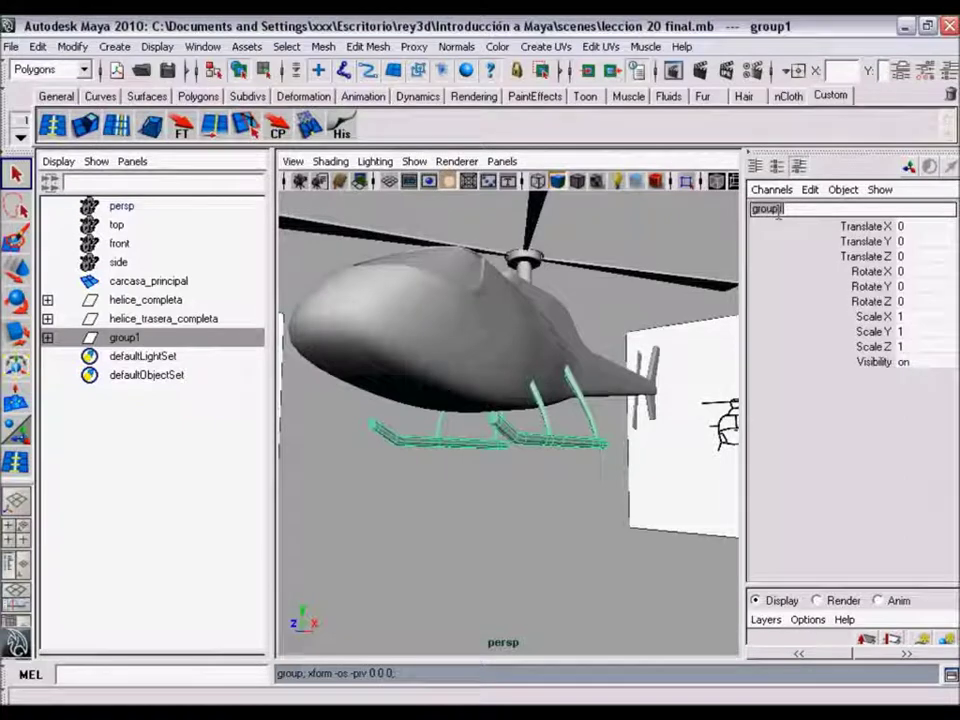
pyautogui.write('base com')
pyautogui.write('a')
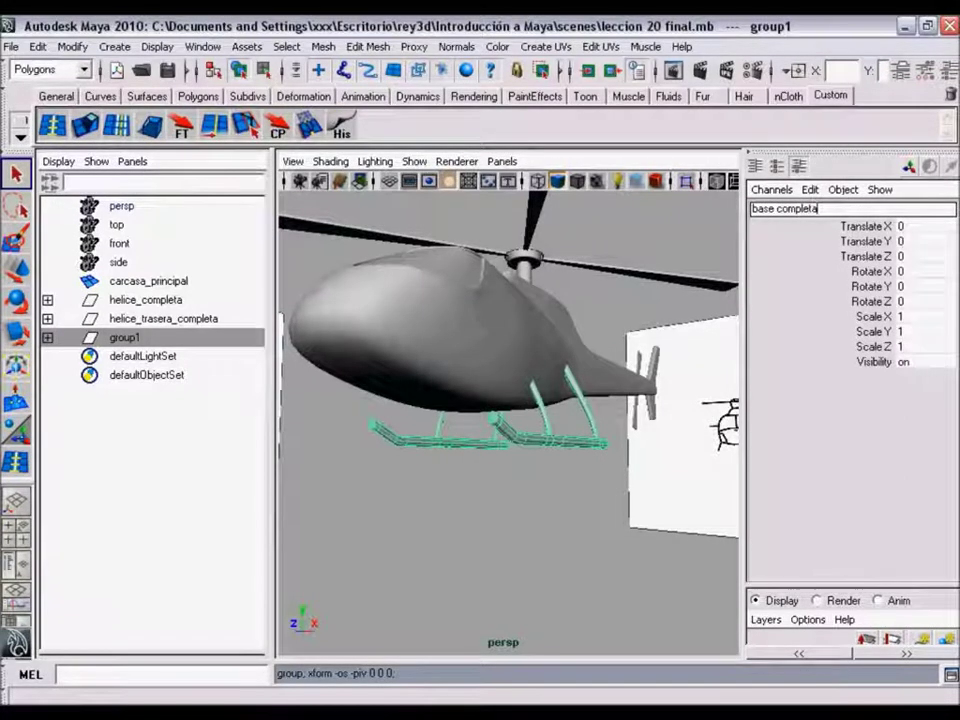
pyautogui.press('Return')
# Step: Clear the selection and pull back to view the whole helicopter
pyautogui.moveTo(443, 256)
pyautogui.keyDown('alt'); pyautogui.mouseDown()
pyautogui.moveTo(478, 430)
pyautogui.moveTo(467, 444)
pyautogui.mouseUp(); pyautogui.keyUp('alt')
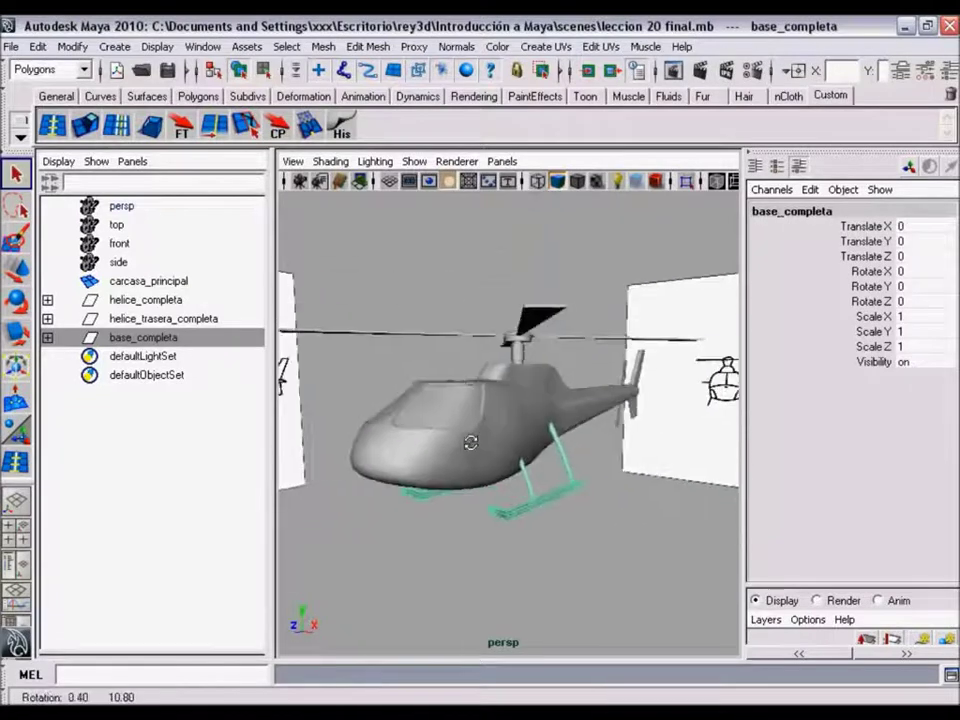
pyautogui.click(467, 444)
pyautogui.keyDown('alt'); pyautogui.moveTo(467, 444); pyautogui.dragTo(480, 420, button='right'); pyautogui.keyUp('alt')
pyautogui.moveTo(480, 420)
pyautogui.keyDown('alt'); pyautogui.mouseDown()
pyautogui.moveTo(493, 398)
pyautogui.moveTo(522, 434)
pyautogui.moveTo(505, 428)
pyautogui.mouseUp(); pyautogui.keyUp('alt')
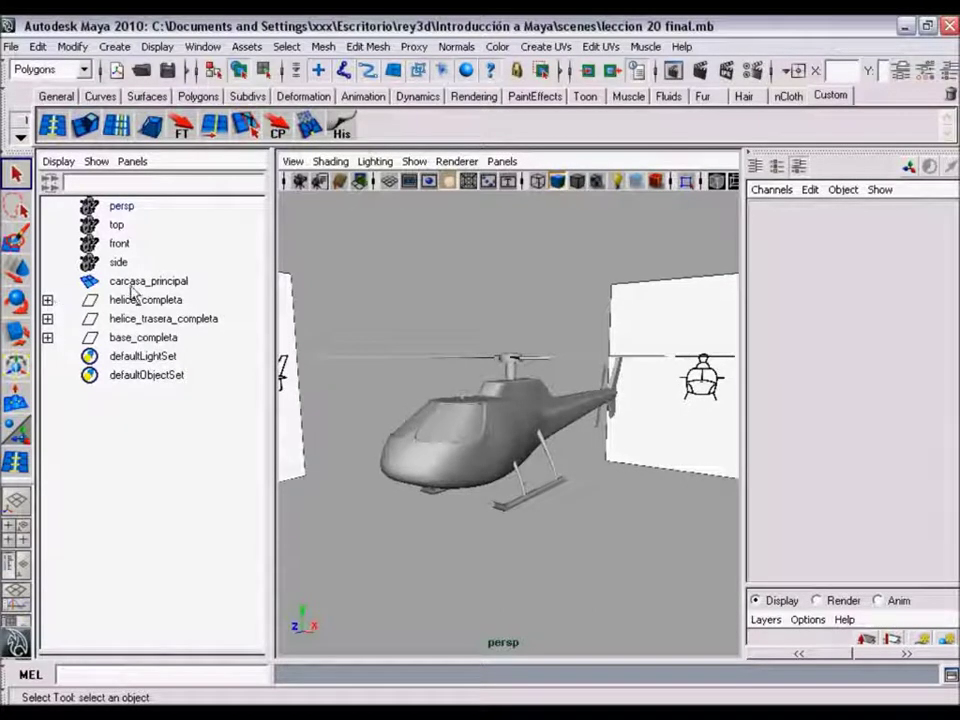
pyautogui.click(138, 284)
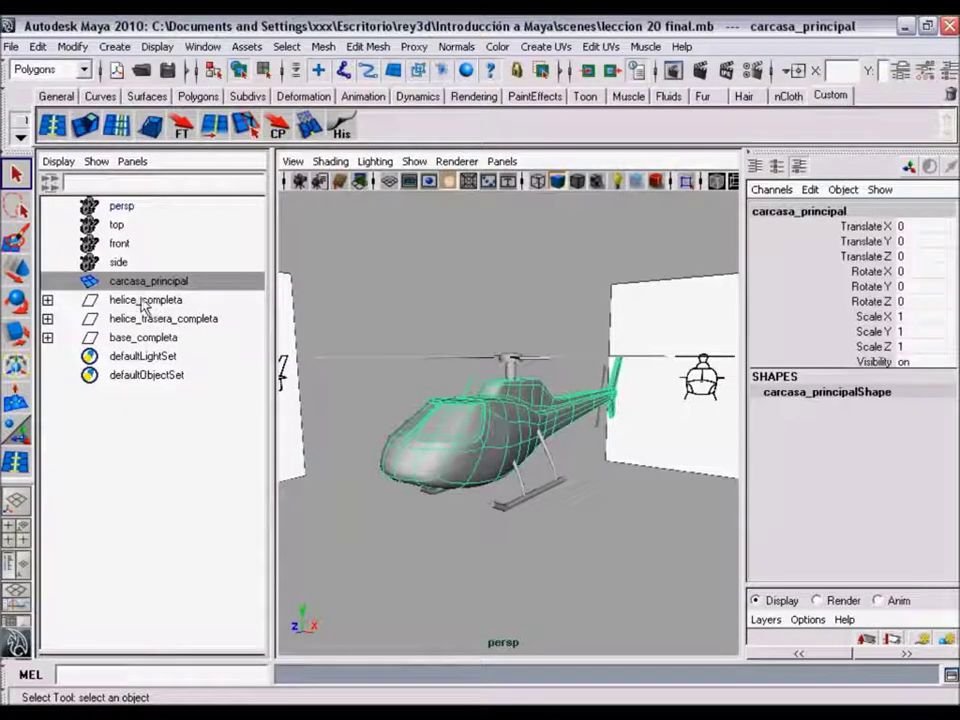
pyautogui.click(145, 302)
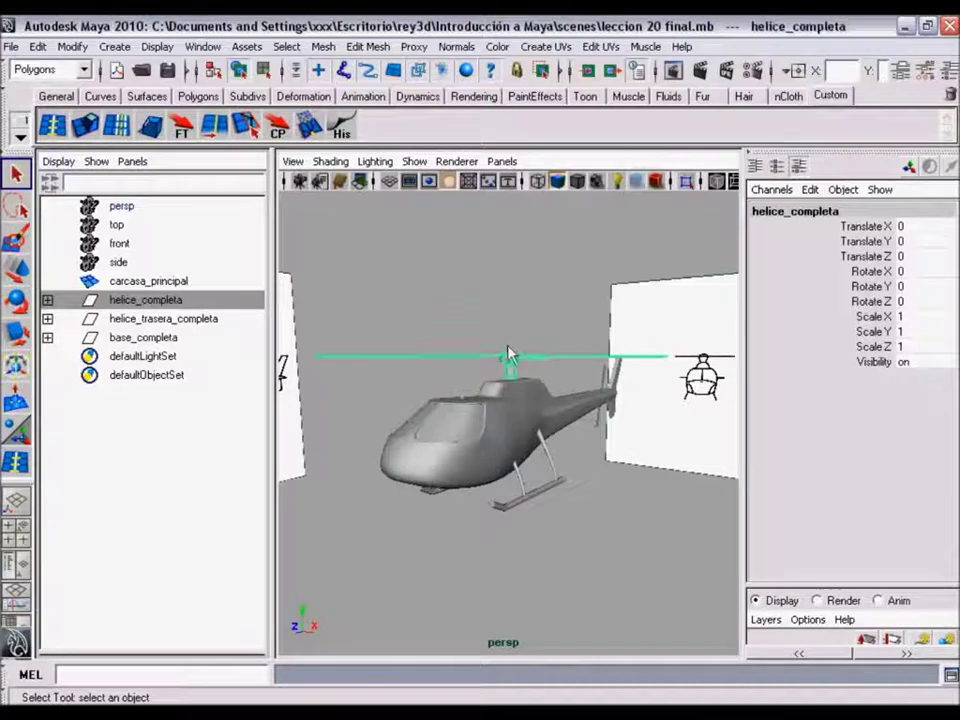
pyautogui.click(163, 318)
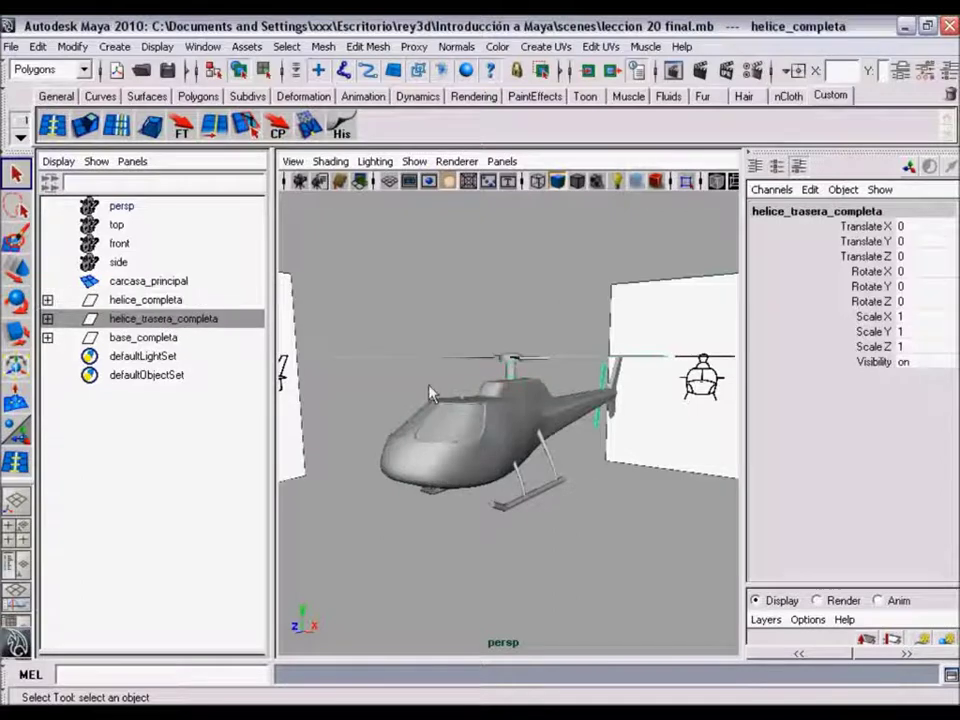
pyautogui.click(145, 338)
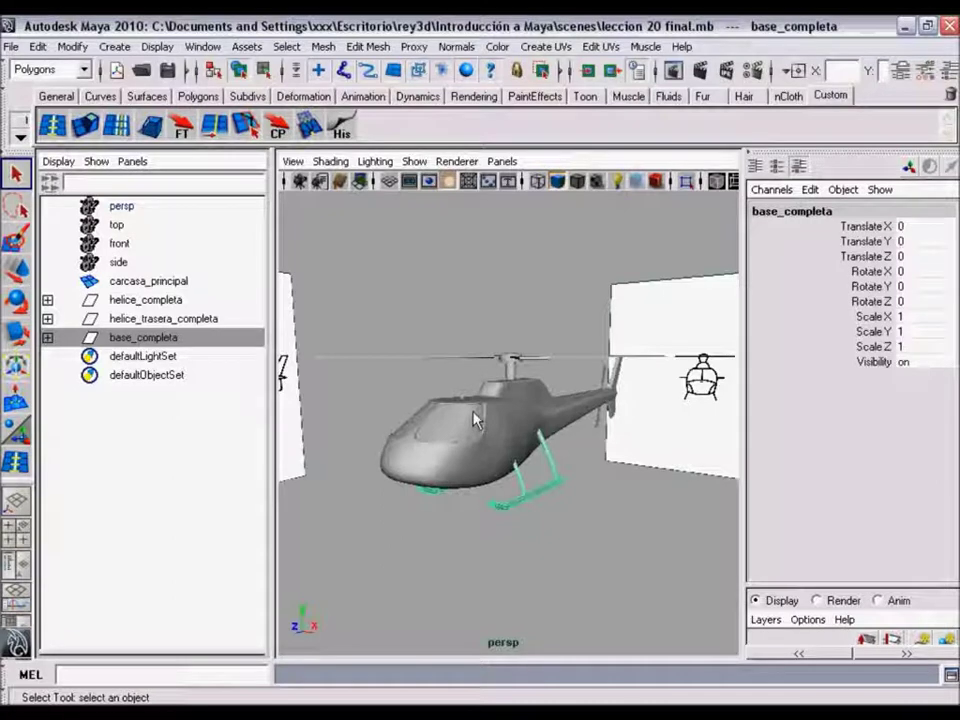
pyautogui.keyDown('alt'); pyautogui.moveTo(542, 508); pyautogui.dragTo(537, 491, button='middle'); pyautogui.keyUp('alt')
pyautogui.moveTo(536, 448)
pyautogui.keyDown('alt'); pyautogui.mouseDown()
pyautogui.moveTo(454, 436)
pyautogui.moveTo(504, 423)
pyautogui.mouseUp(); pyautogui.keyUp('alt')
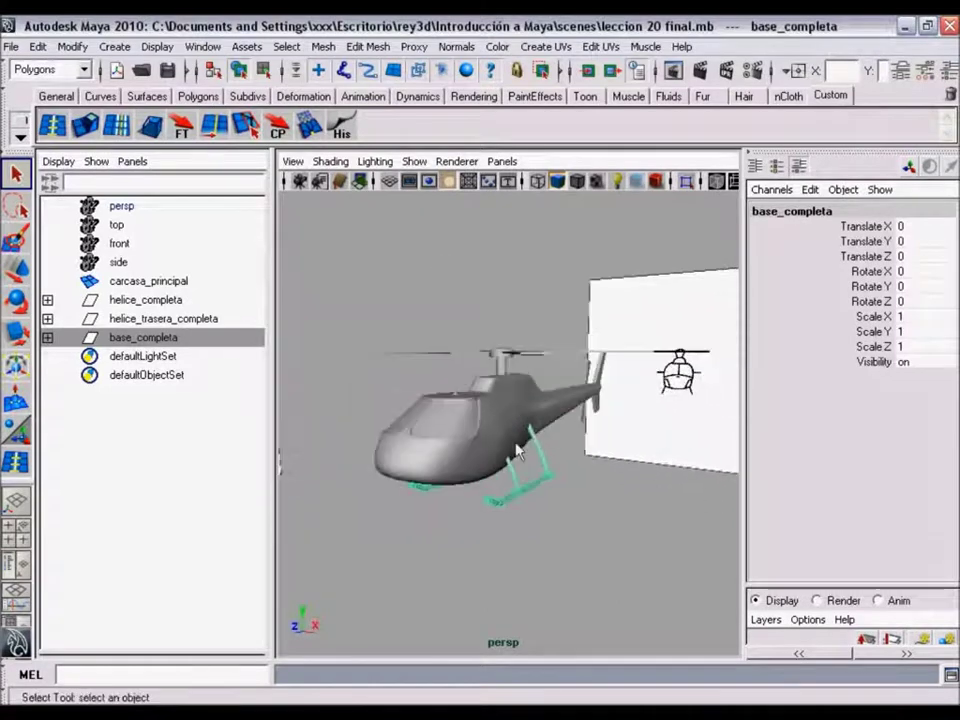
pyautogui.click(506, 380)
pyautogui.moveTo(561, 424)
pyautogui.keyDown('alt'); pyautogui.mouseDown()
pyautogui.moveTo(462, 425)
pyautogui.moveTo(479, 443)
pyautogui.mouseUp(); pyautogui.keyUp('alt')
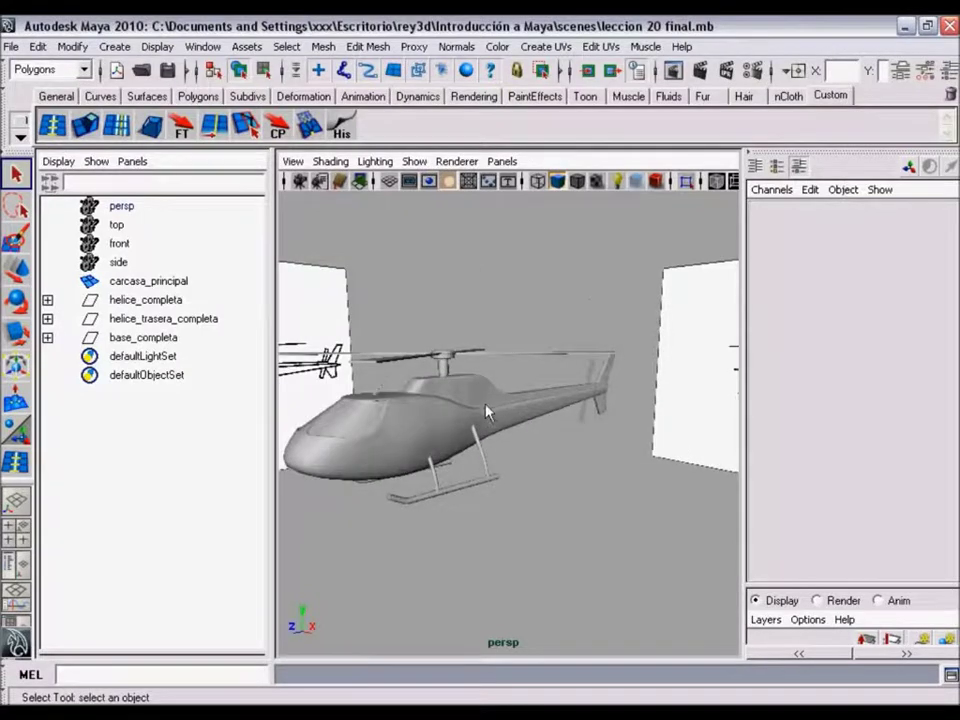
# Step: Maximize the perspective view and orbit toward the front reference image
pyautogui.press('space')
pyautogui.moveTo(491, 452)
pyautogui.keyDown('alt'); pyautogui.mouseDown()
pyautogui.moveTo(379, 407)
pyautogui.moveTo(440, 410)
pyautogui.mouseUp(); pyautogui.keyUp('alt')
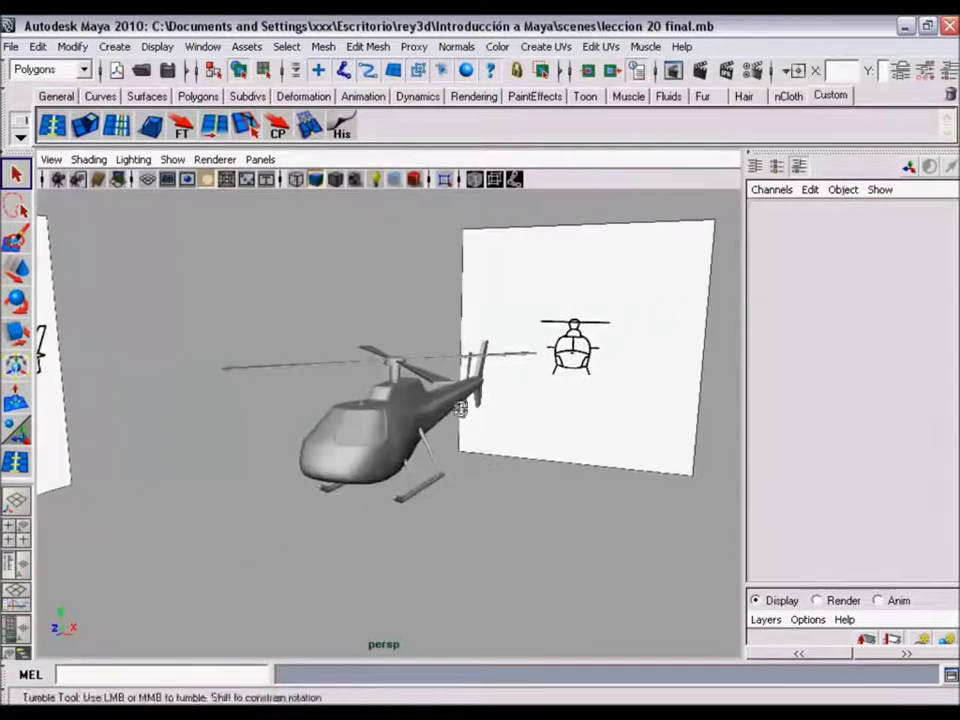
pyautogui.keyDown('alt'); pyautogui.moveTo(440, 410); pyautogui.dragTo(450, 407, button='right'); pyautogui.keyUp('alt')
pyautogui.moveTo(450, 407)
pyautogui.keyDown('alt'); pyautogui.mouseDown()
pyautogui.moveTo(459, 406)
pyautogui.moveTo(450, 400)
pyautogui.mouseUp(); pyautogui.keyUp('alt')
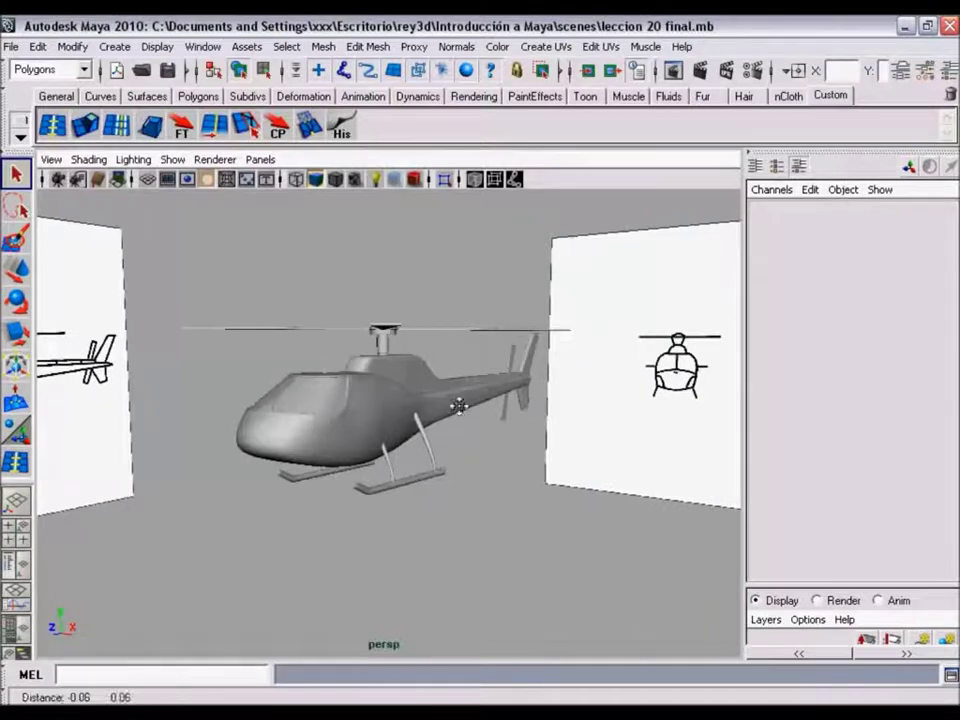
pyautogui.keyDown('alt'); pyautogui.moveTo(450, 400); pyautogui.dragTo(430, 395, button='right'); pyautogui.keyUp('alt')
# Step: Select the helicopter body, view it frontally, then clear the selection and pull back
pyautogui.click(418, 392)
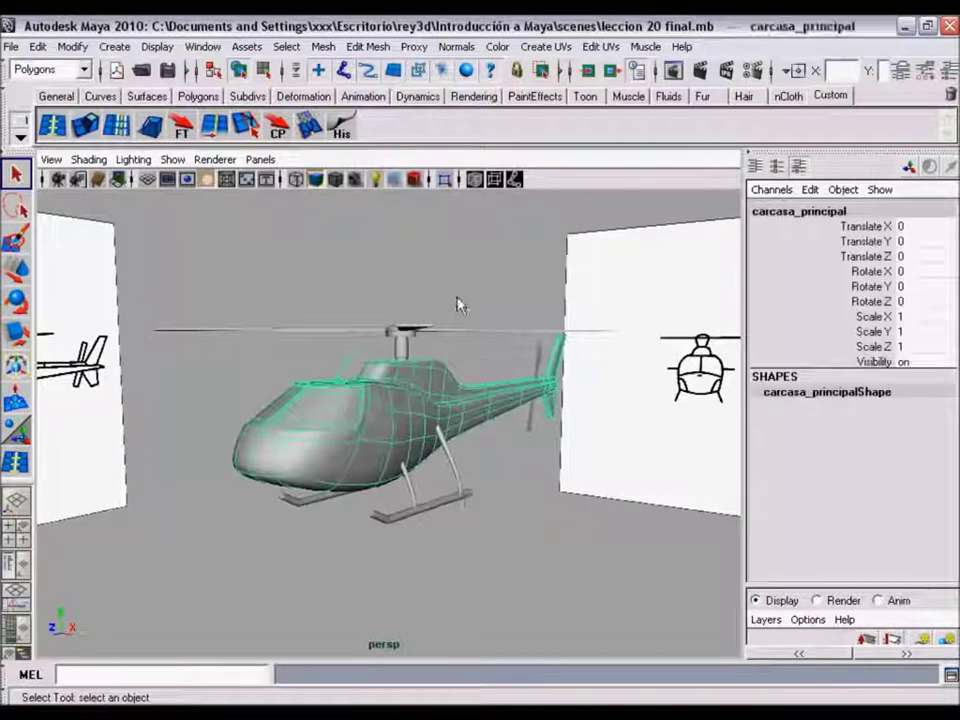
pyautogui.keyDown('alt'); pyautogui.moveTo(460, 364); pyautogui.dragTo(427, 330, button='right'); pyautogui.keyUp('alt')
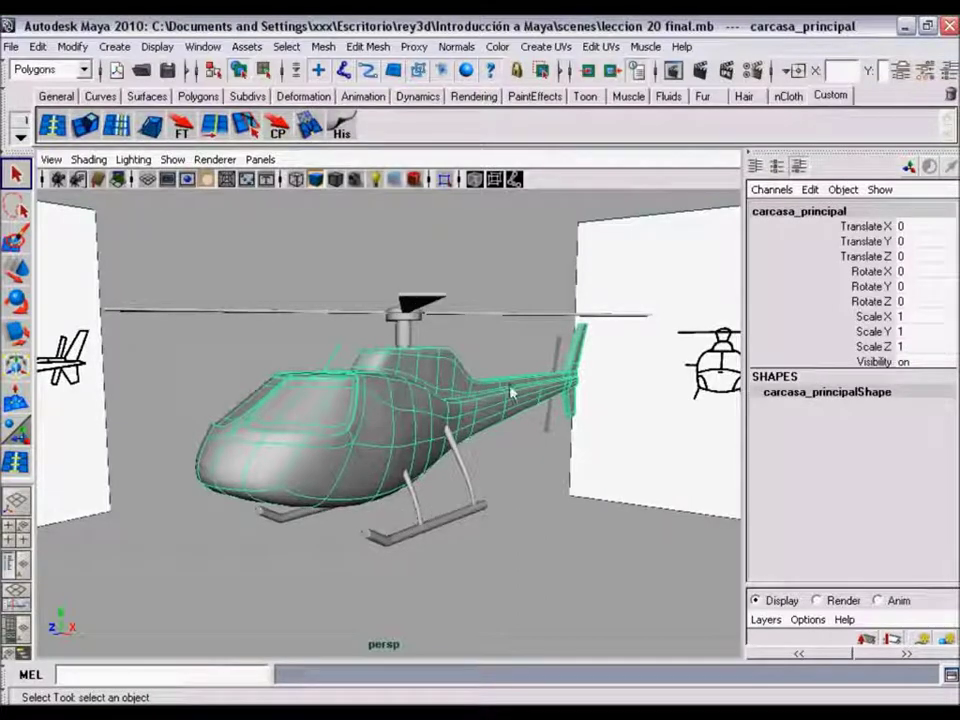
pyautogui.keyDown('alt'); pyautogui.moveTo(511, 393); pyautogui.dragTo(514, 439); pyautogui.keyUp('alt')
pyautogui.keyDown('alt'); pyautogui.moveTo(514, 439); pyautogui.dragTo(451, 309, button='right'); pyautogui.keyUp('alt')
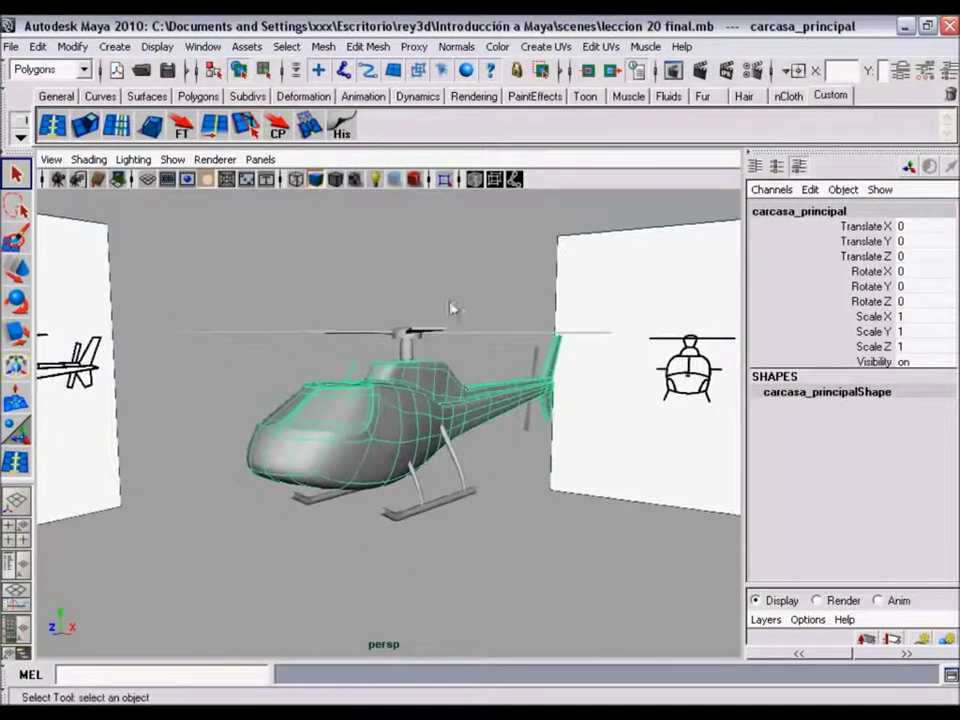
pyautogui.click(451, 309)
pyautogui.moveTo(471, 465)
pyautogui.keyDown('alt'); pyautogui.mouseDown()
pyautogui.moveTo(561, 414)
pyautogui.moveTo(443, 425)
pyautogui.mouseUp(); pyautogui.keyUp('alt')
pyautogui.moveTo(443, 425)
pyautogui.keyDown('alt'); pyautogui.mouseDown(button='right')
pyautogui.moveTo(480, 444)
pyautogui.moveTo(420, 415)
pyautogui.moveTo(530, 422)
pyautogui.mouseUp(button='right'); pyautogui.keyUp('alt')
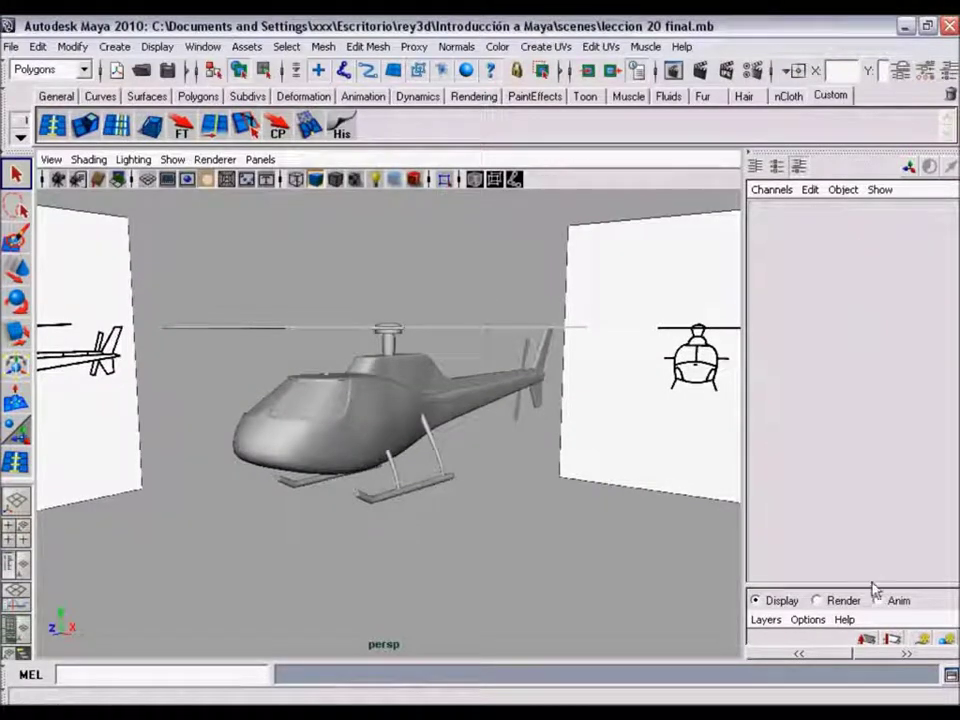
# Step: Raise the Channel Box/Layer Editor divider twice to make the layer list much taller
pyautogui.moveTo(878, 581); pyautogui.dragTo(880, 478)
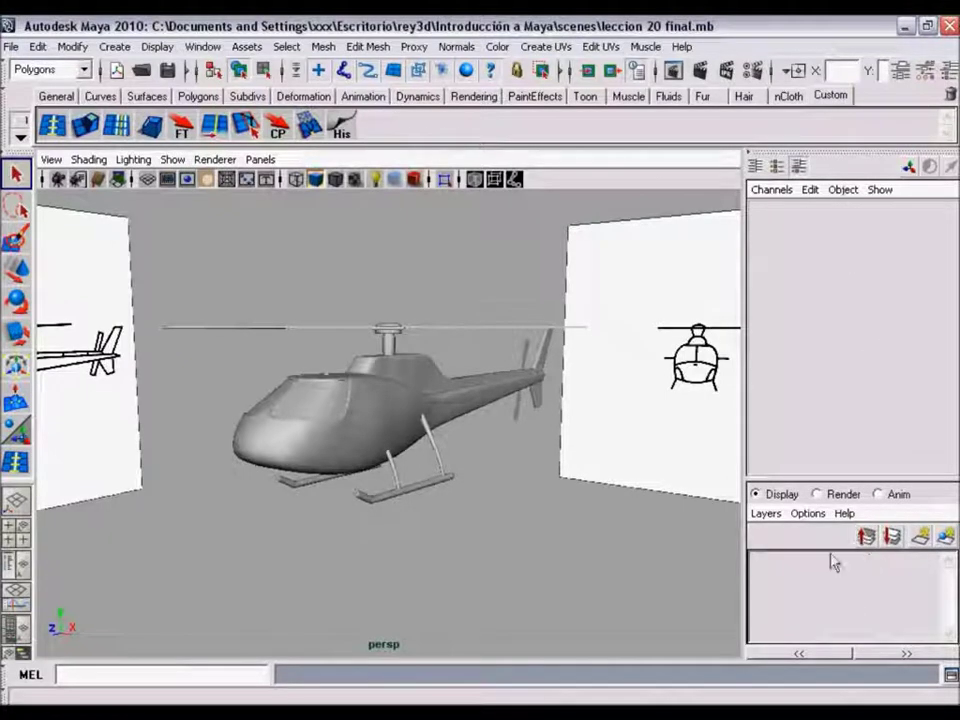
pyautogui.moveTo(852, 478); pyautogui.dragTo(851, 410)
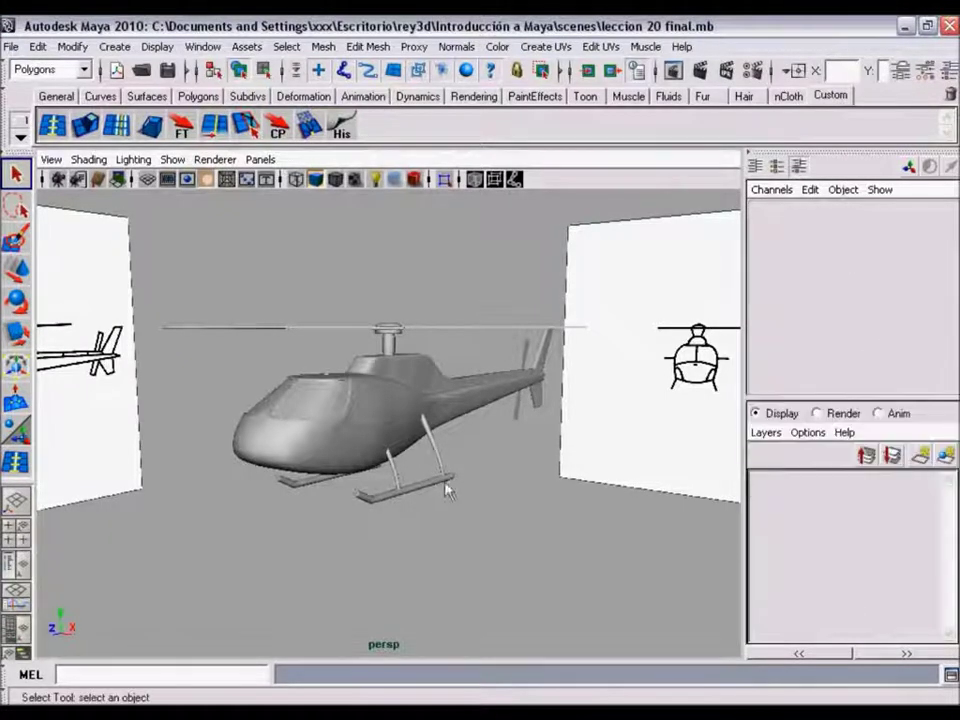
# Step: Restore the Persp/Outliner layout and widen the Outliner so full object names show
pyautogui.click(18, 567)
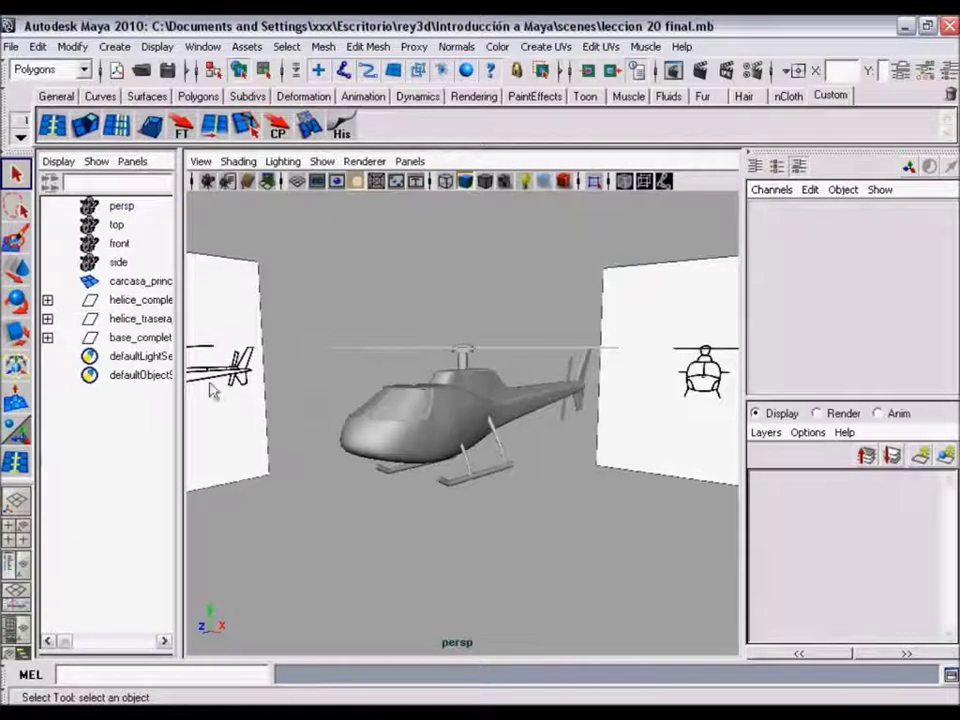
pyautogui.moveTo(186, 380); pyautogui.dragTo(261, 380)
pyautogui.moveTo(480, 449)
pyautogui.keyDown('alt'); pyautogui.mouseDown()
pyautogui.moveTo(521, 456)
pyautogui.moveTo(513, 465)
pyautogui.moveTo(508, 421)
pyautogui.mouseUp(); pyautogui.keyUp('alt')
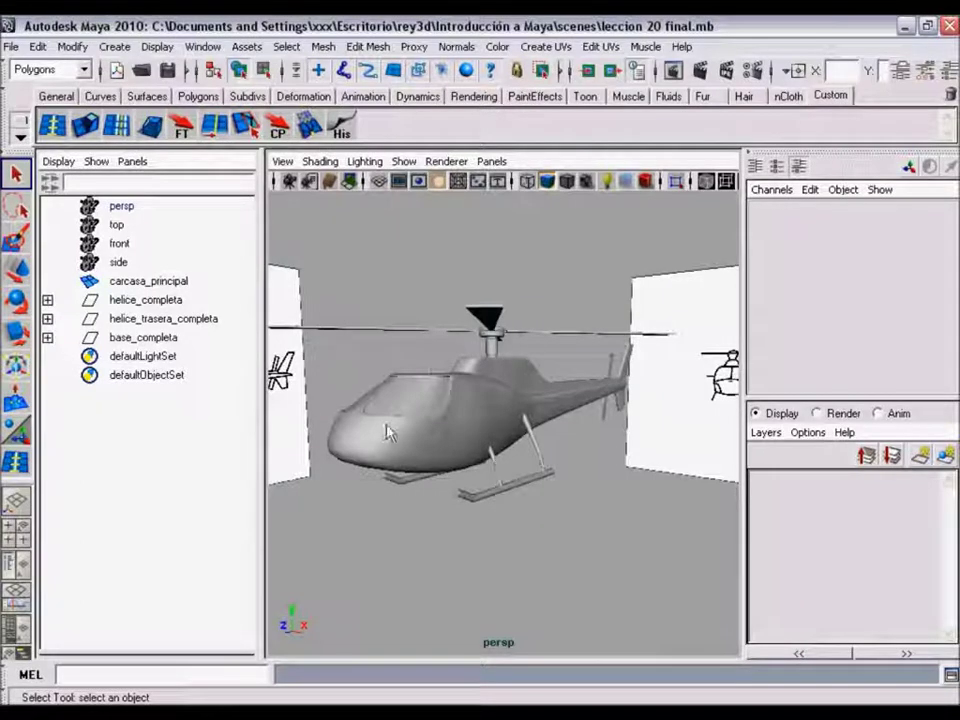
# Step: Select helice_completa, helice_trasera_completa and base_completa together in the Outliner
pyautogui.click(148, 302)
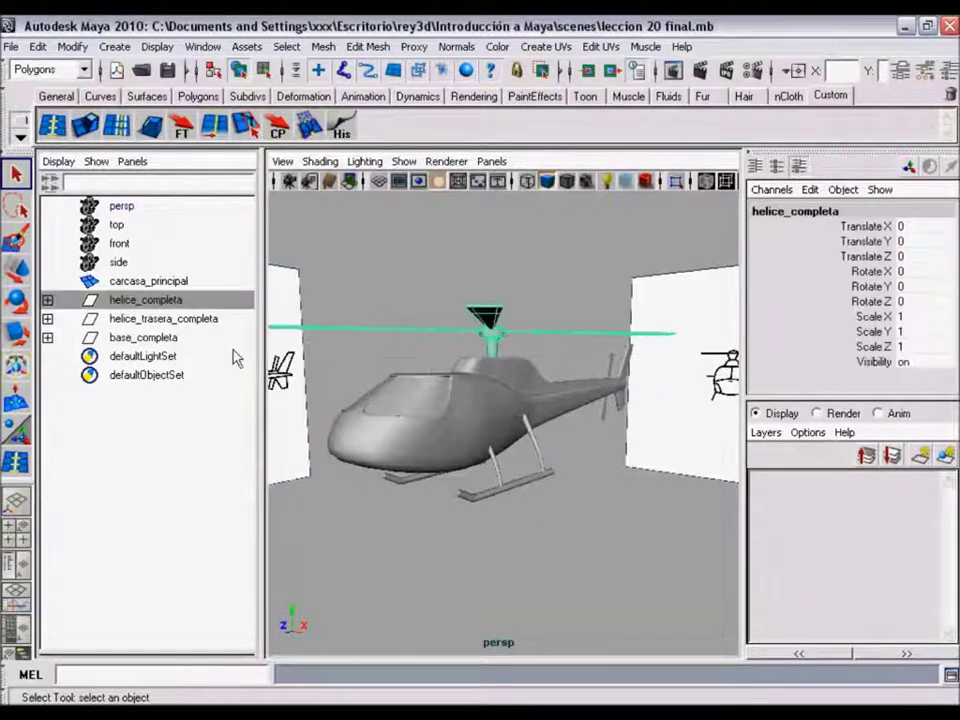
pyautogui.keyDown('ctrl'); pyautogui.click(183, 320); pyautogui.keyUp('ctrl')
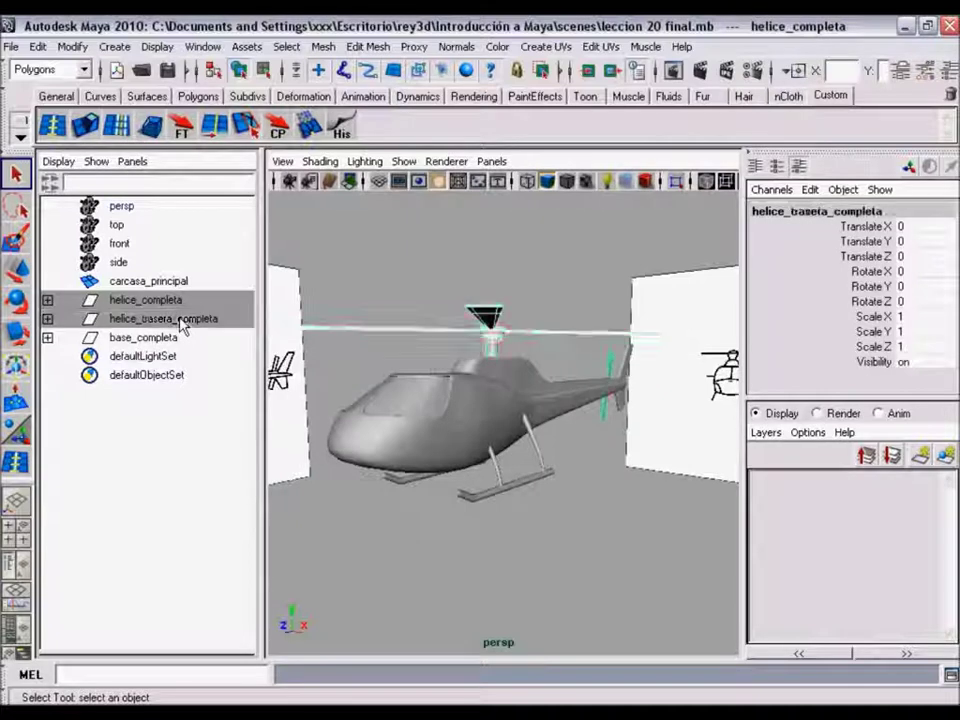
pyautogui.keyDown('ctrl'); pyautogui.click(170, 340); pyautogui.keyUp('ctrl')
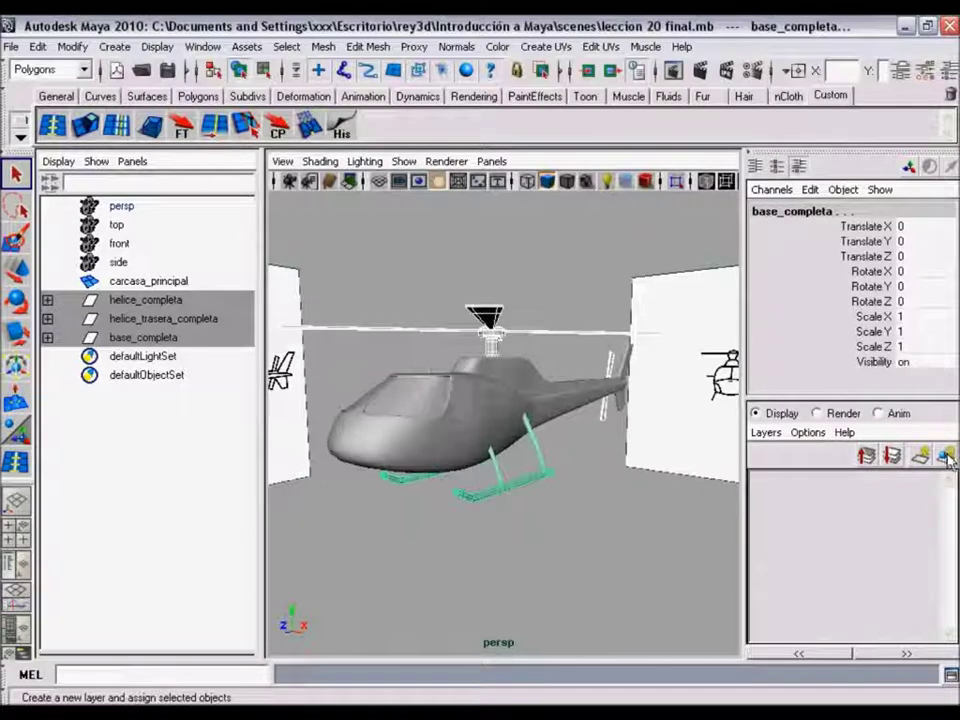
# Step: Create layer1 holding the selected rotor and skid groups, then toggle its visibility
pyautogui.click(948, 458)
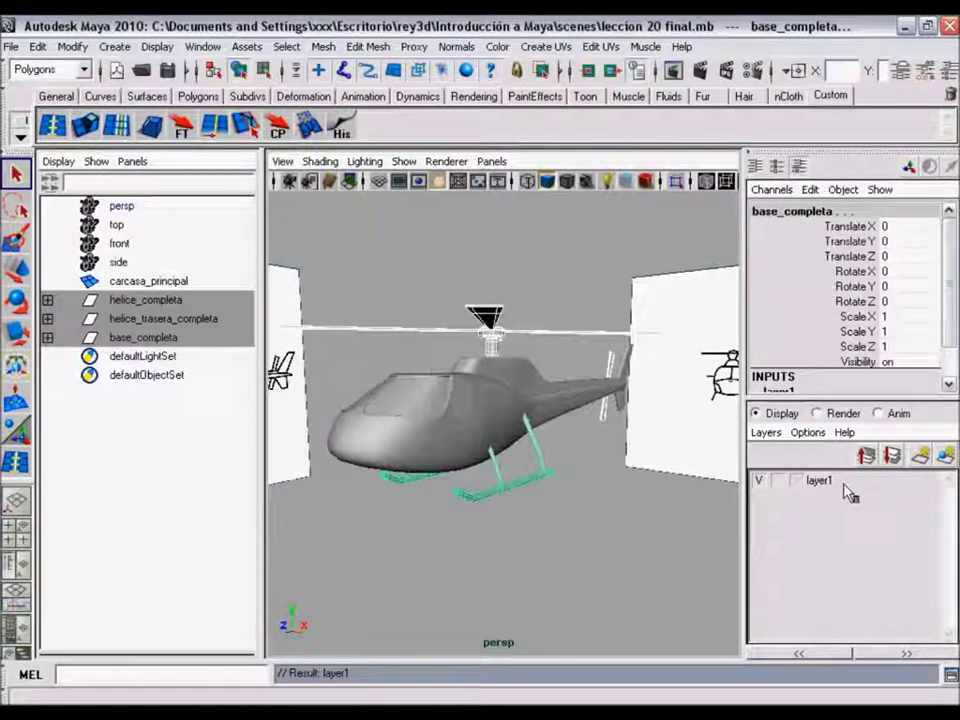
pyautogui.click(760, 481)
pyautogui.click(760, 481)
pyautogui.click(760, 481)
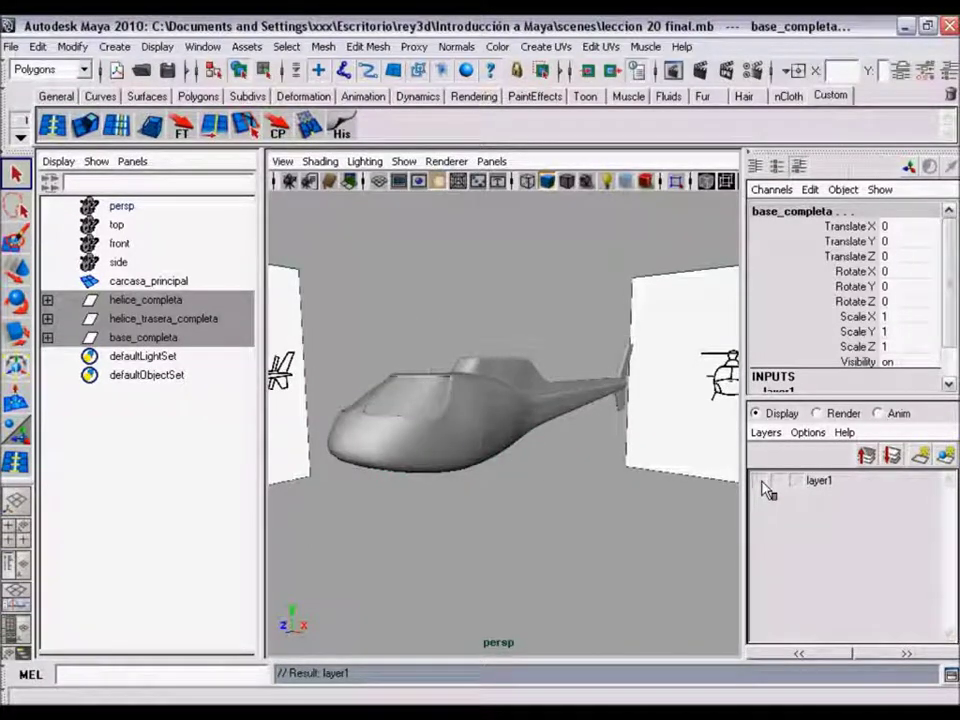
pyautogui.click(760, 481)
pyautogui.click(760, 481)
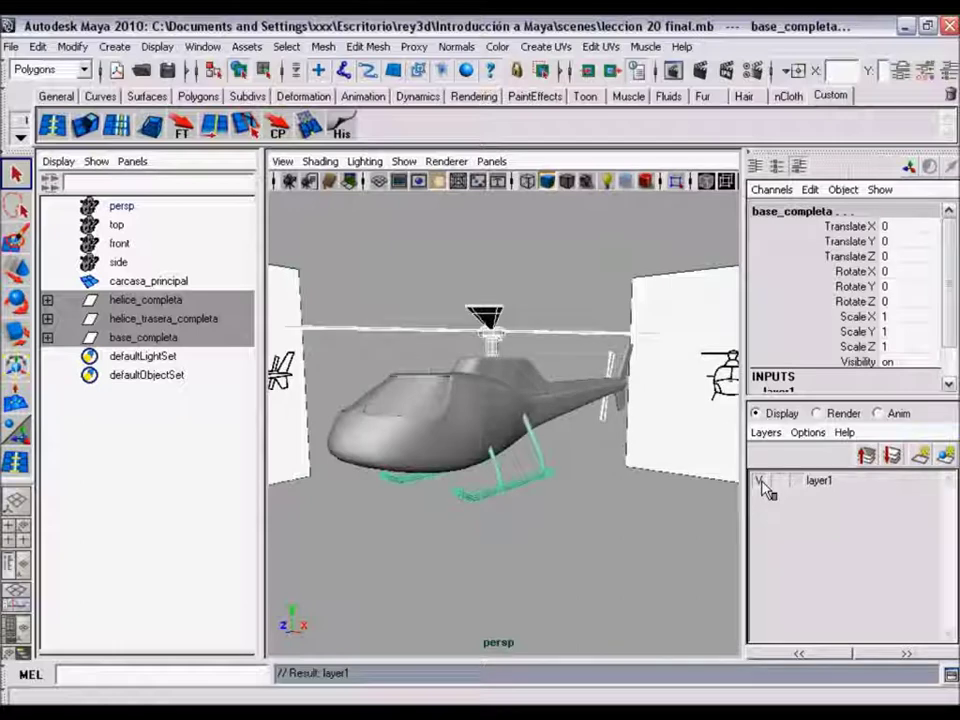
# Step: Flick layer1's visibility off and on, leave it visible, and set it to template display
pyautogui.click(761, 482)
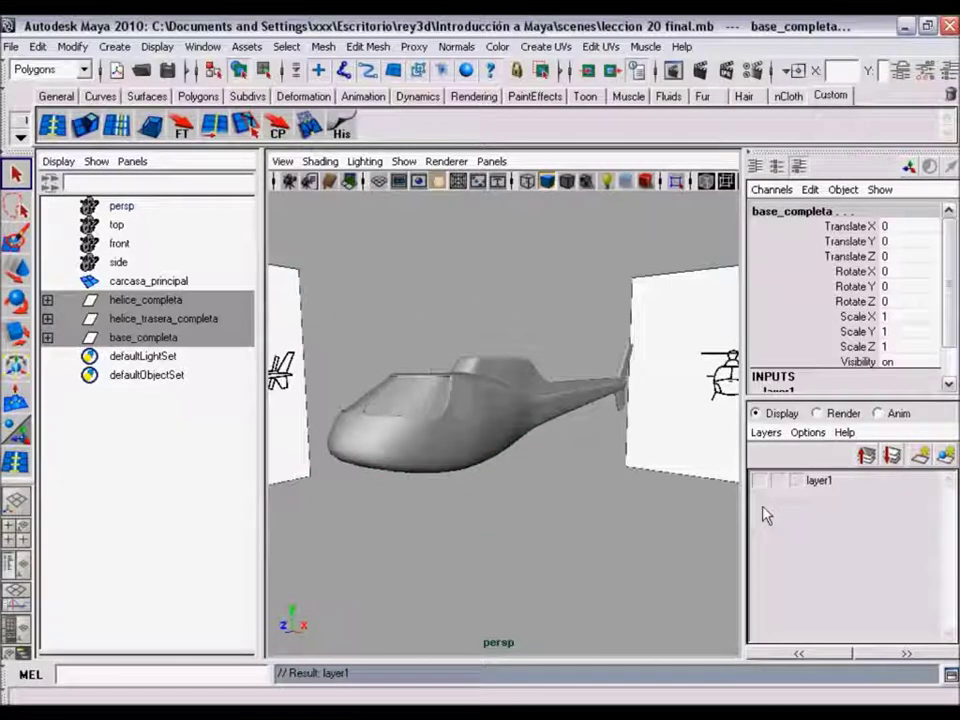
pyautogui.click(761, 482)
pyautogui.click(761, 482)
pyautogui.click(761, 482)
pyautogui.click(761, 482)
pyautogui.click(761, 482)
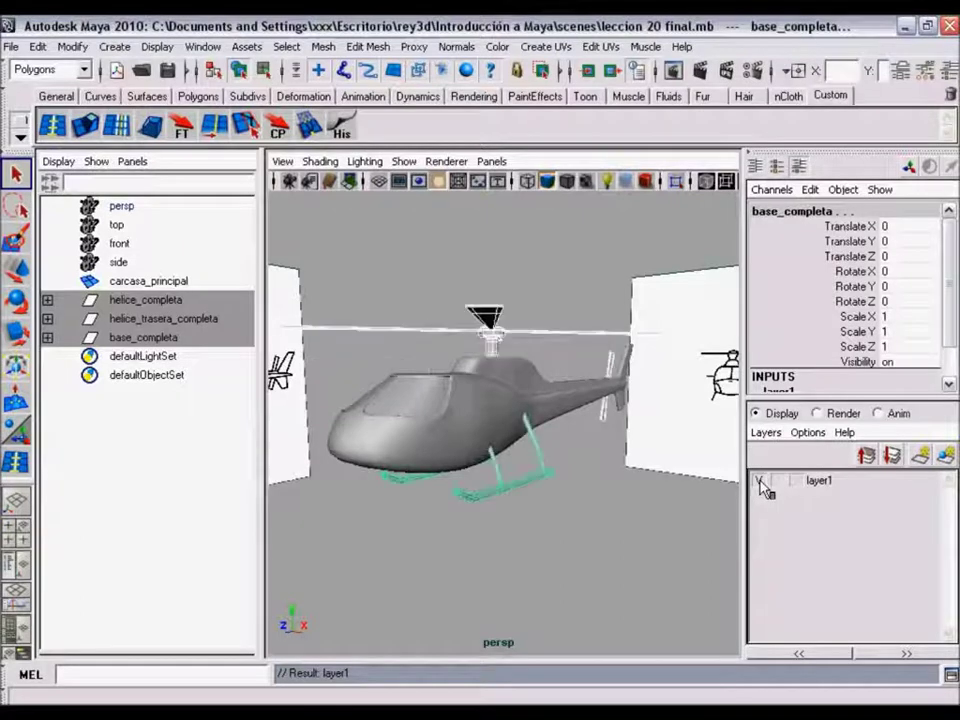
pyautogui.click(780, 482)
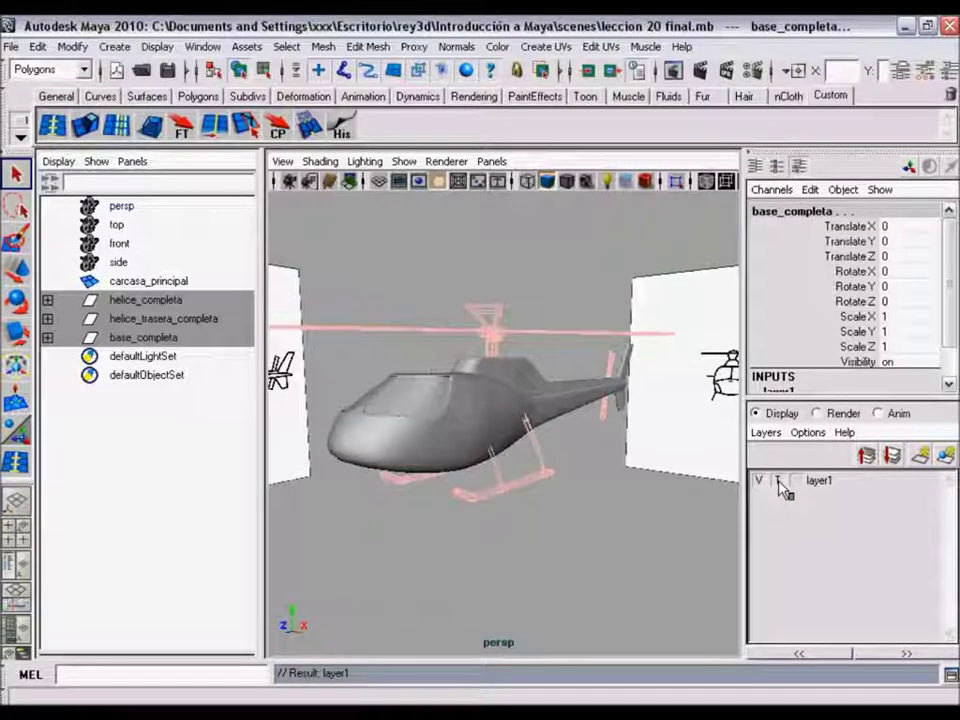
# Step: Orbit and dolly the perspective view closer to the helicopter
pyautogui.moveTo(600, 440)
pyautogui.keyDown('alt'); pyautogui.mouseDown()
pyautogui.moveTo(617, 450)
pyautogui.moveTo(606, 448)
pyautogui.moveTo(623, 443)
pyautogui.moveTo(611, 433)
pyautogui.mouseUp(); pyautogui.keyUp('alt')
pyautogui.keyDown('alt'); pyautogui.moveTo(611, 433); pyautogui.dragTo(593, 428, button='right'); pyautogui.keyUp('alt')
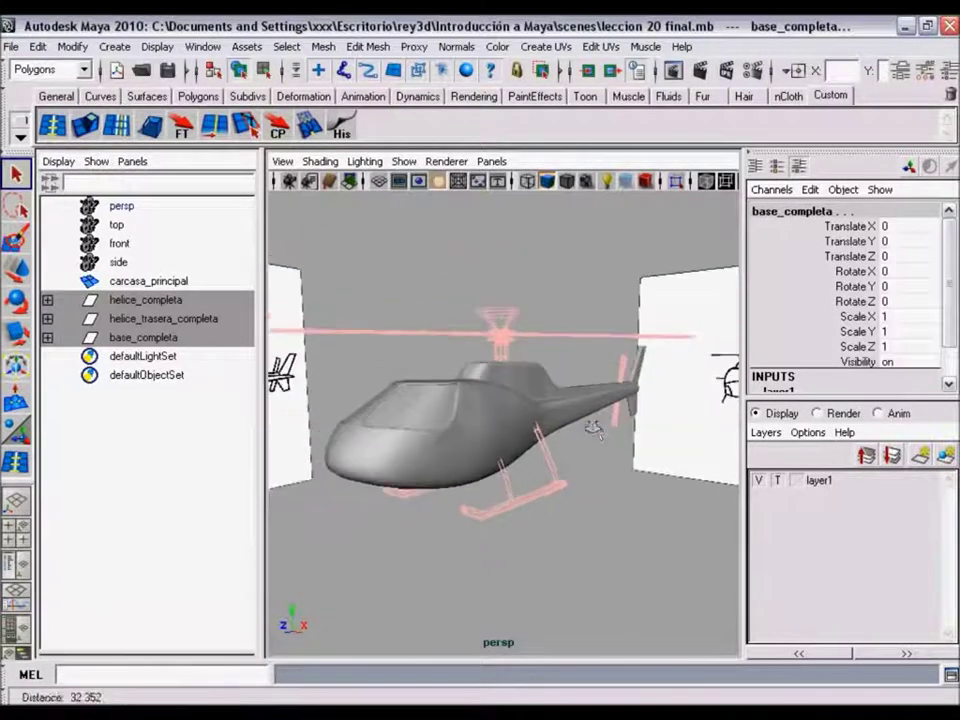
pyautogui.moveTo(540, 375)
pyautogui.keyDown('alt'); pyautogui.mouseDown(button='right')
pyautogui.moveTo(553, 369)
pyautogui.moveTo(557, 390)
pyautogui.mouseUp(button='right'); pyautogui.keyUp('alt')
pyautogui.moveTo(557, 390)
pyautogui.keyDown('alt'); pyautogui.mouseDown()
pyautogui.moveTo(562, 398)
pyautogui.moveTo(542, 388)
pyautogui.moveTo(560, 370)
pyautogui.moveTo(592, 402)
pyautogui.moveTo(527, 399)
pyautogui.moveTo(561, 391)
pyautogui.mouseUp(); pyautogui.keyUp('alt')
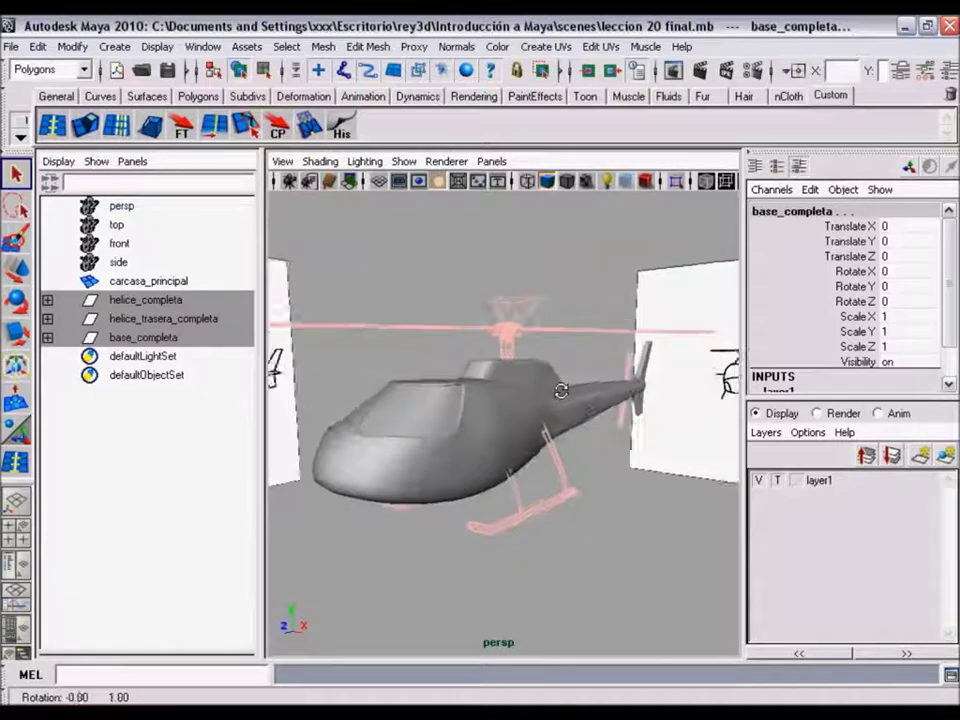
# Step: Deselect the parts and orbit around to see the grey templated rotors and skids
pyautogui.click(465, 268)
pyautogui.moveTo(538, 498)
pyautogui.keyDown('alt'); pyautogui.mouseDown()
pyautogui.moveTo(516, 553)
pyautogui.moveTo(553, 527)
pyautogui.moveTo(520, 538)
pyautogui.moveTo(531, 473)
pyautogui.mouseUp(); pyautogui.keyUp('alt')
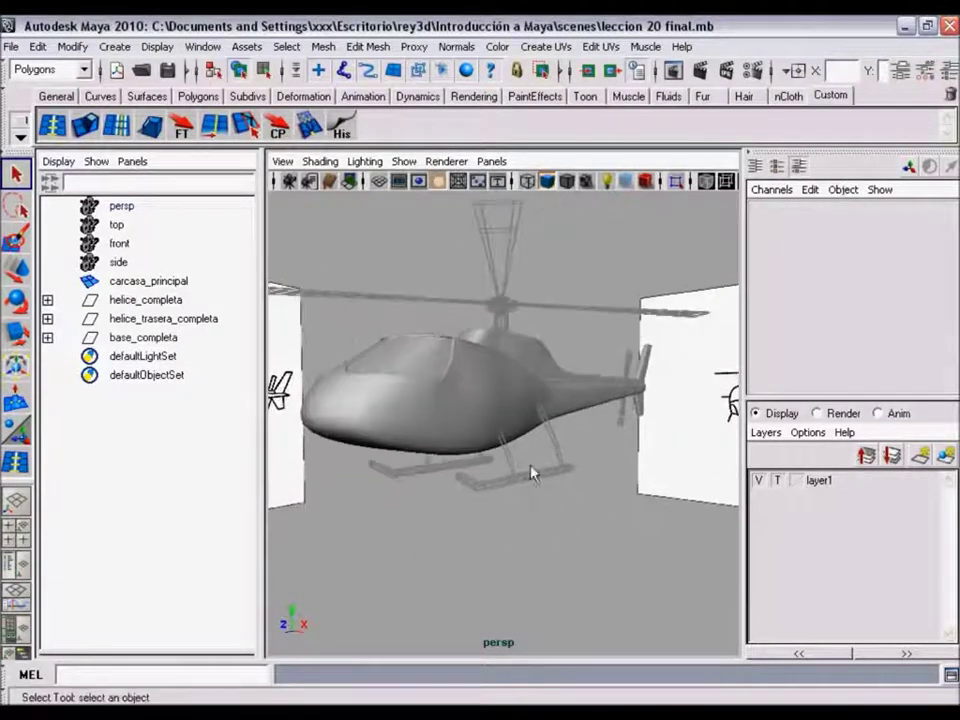
pyautogui.moveTo(617, 510)
pyautogui.keyDown('alt'); pyautogui.mouseDown()
pyautogui.moveTo(555, 516)
pyautogui.moveTo(600, 450)
pyautogui.moveTo(574, 497)
pyautogui.moveTo(492, 342)
pyautogui.mouseUp(); pyautogui.keyUp('alt')
pyautogui.keyDown('alt'); pyautogui.moveTo(445, 285); pyautogui.dragTo(647, 415); pyautogui.keyUp('alt')
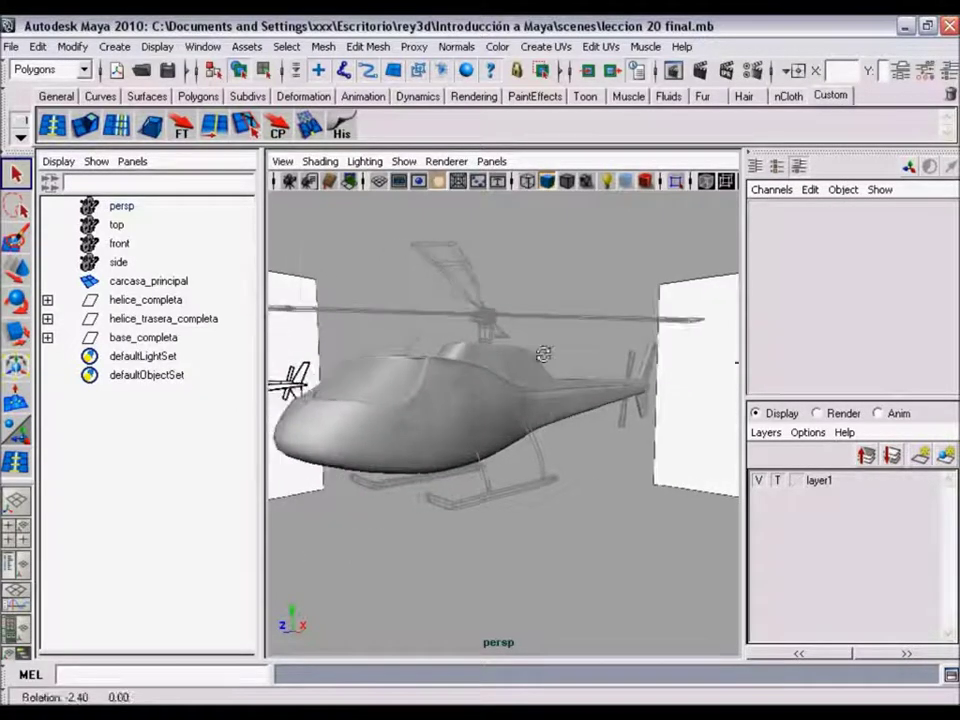
# Step: Toggle layer1's visibility, then cycle its display mode, leaving it on reference
pyautogui.click(760, 481)
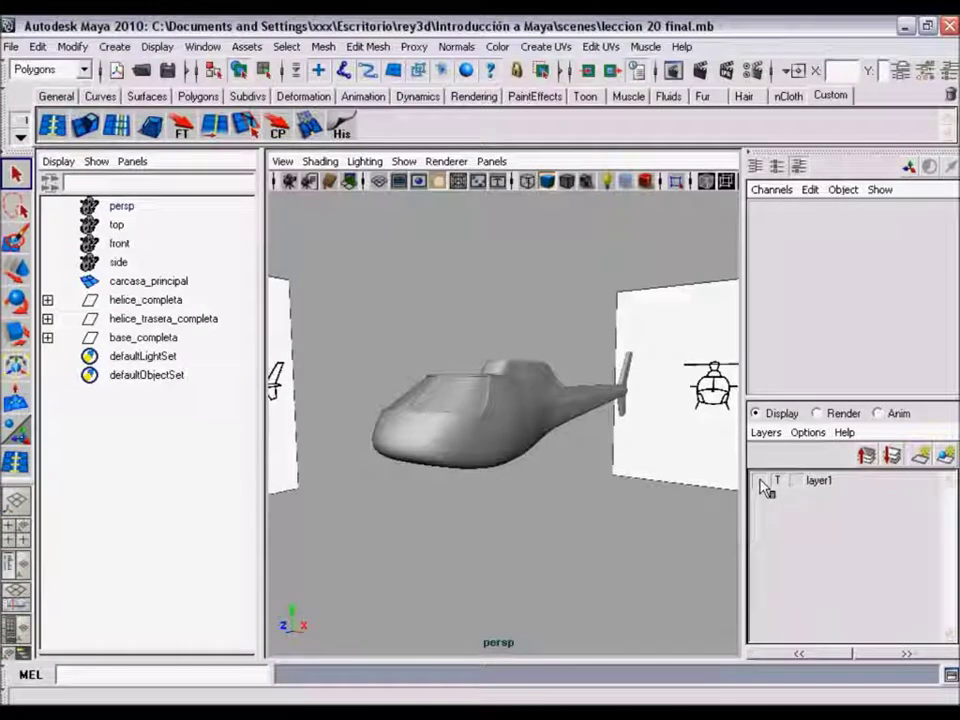
pyautogui.click(760, 481)
pyautogui.click(777, 482)
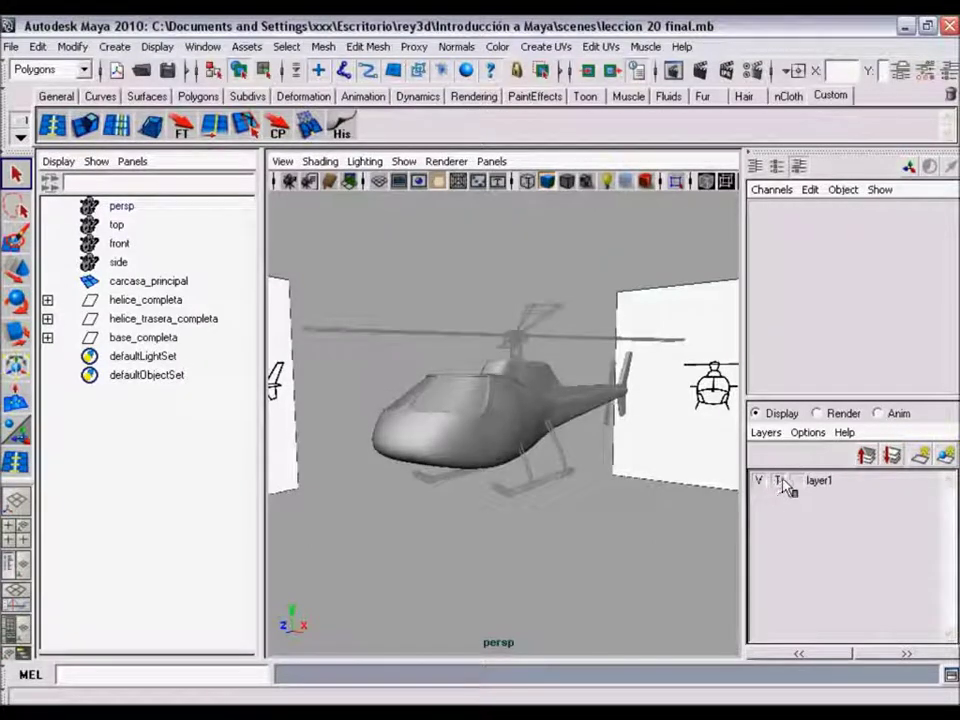
pyautogui.click(785, 484)
pyautogui.click(783, 483)
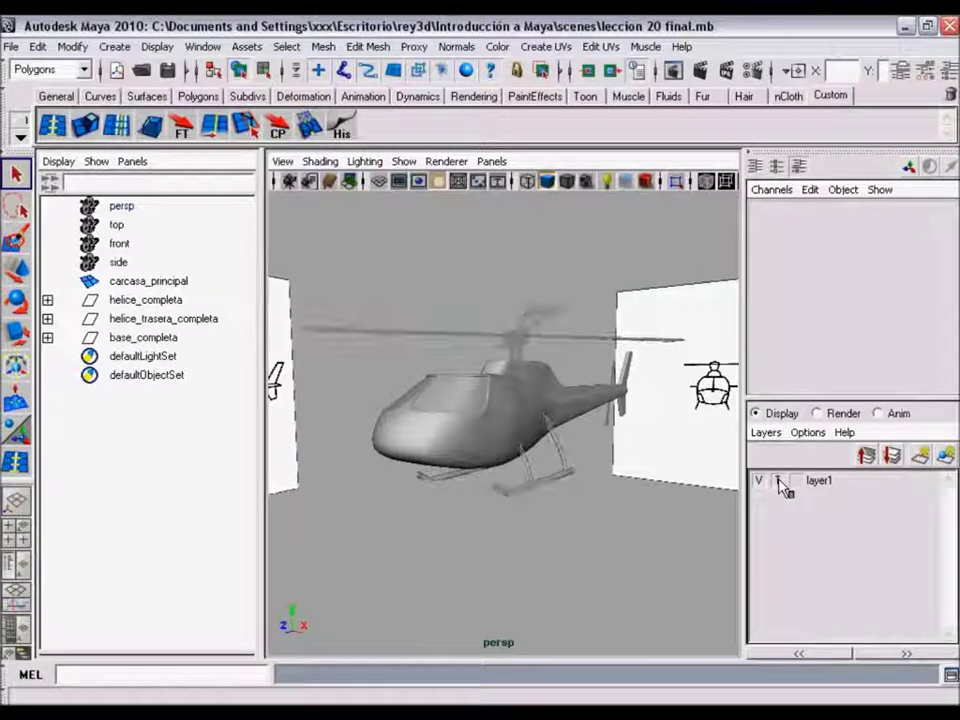
pyautogui.click(783, 483)
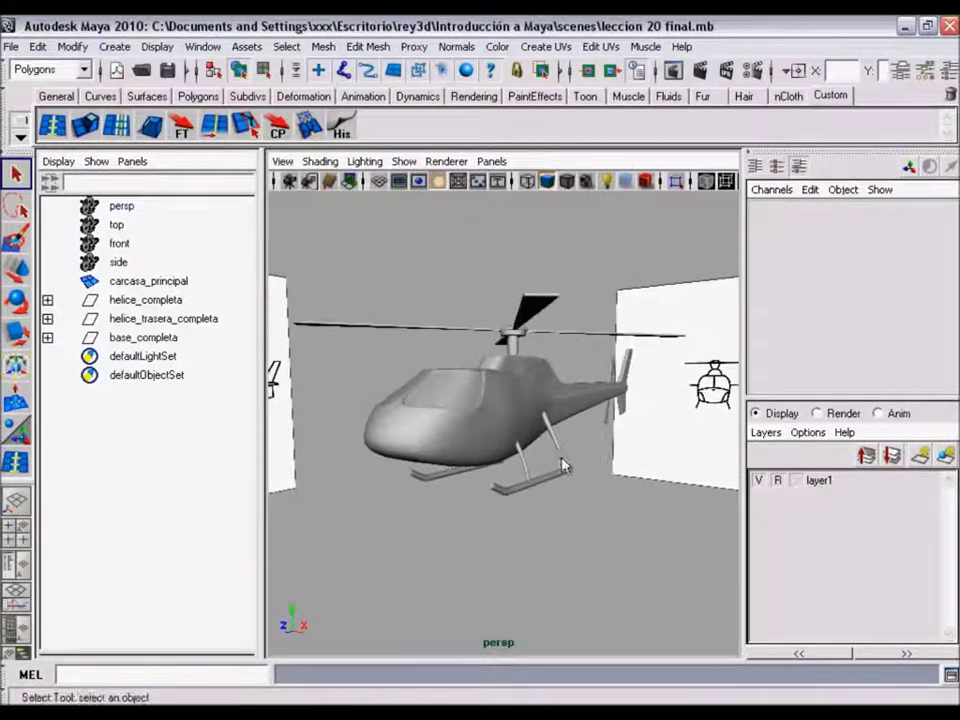
# Step: Zoom and orbit to a side-on view of the helicopter with layer1 in reference mode
pyautogui.scroll(2, 562, 466)
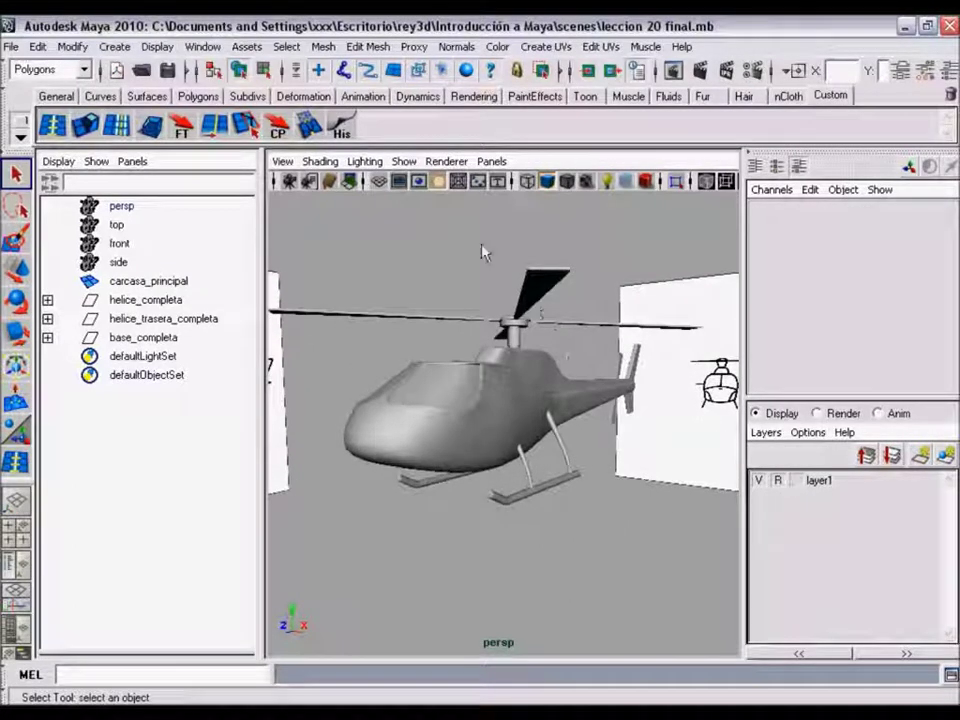
pyautogui.keyDown('alt'); pyautogui.moveTo(572, 317); pyautogui.dragTo(544, 467); pyautogui.keyUp('alt')
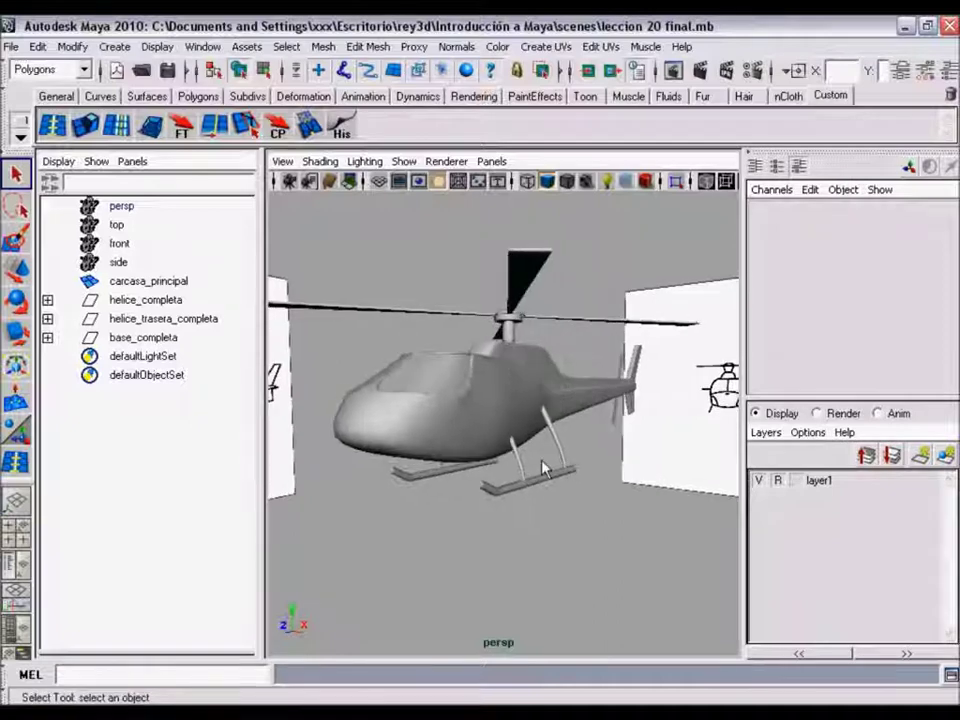
pyautogui.moveTo(606, 497)
pyautogui.keyDown('alt'); pyautogui.mouseDown()
pyautogui.moveTo(583, 489)
pyautogui.moveTo(622, 357)
pyautogui.mouseUp(); pyautogui.keyUp('alt')
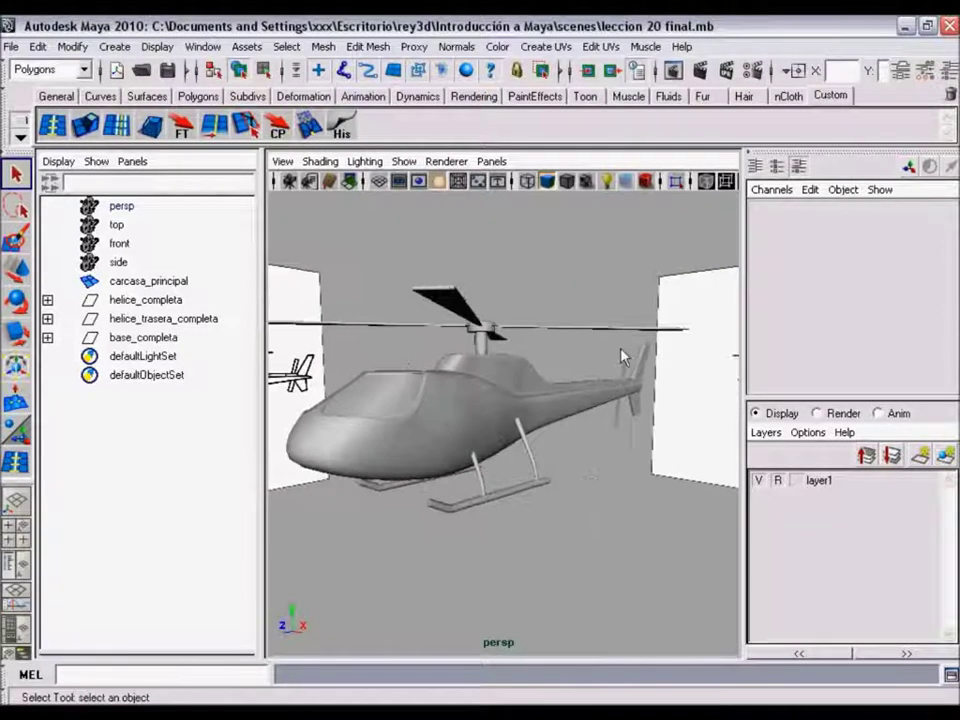
pyautogui.keyDown('alt'); pyautogui.moveTo(423, 289); pyautogui.dragTo(454, 289); pyautogui.keyUp('alt')
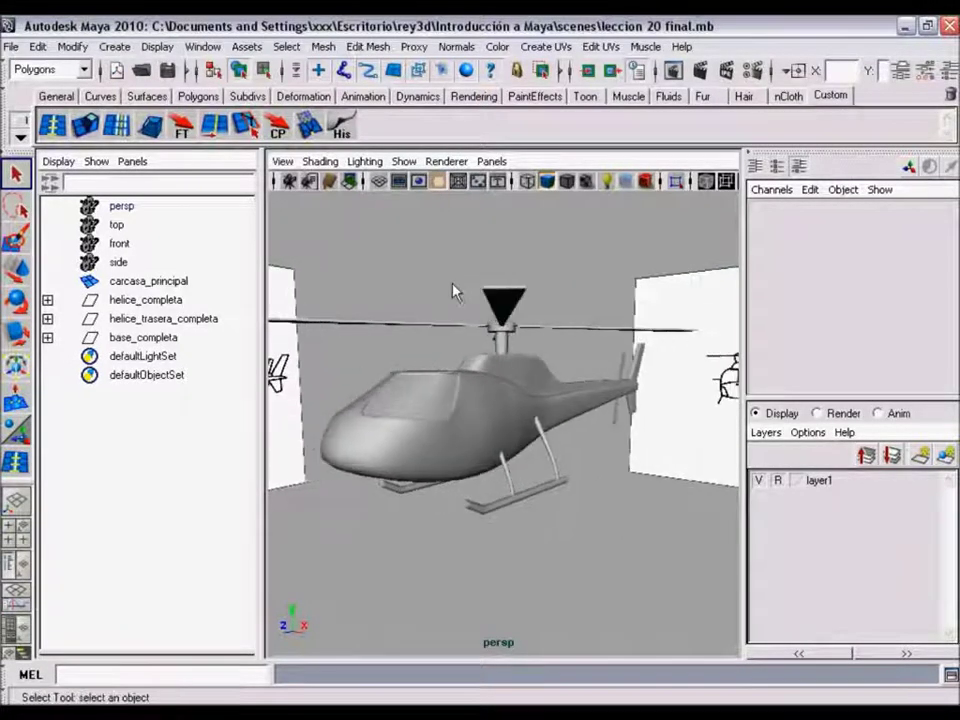
pyautogui.moveTo(531, 317)
pyautogui.keyDown('alt'); pyautogui.mouseDown()
pyautogui.moveTo(538, 312)
pyautogui.moveTo(637, 435)
pyautogui.moveTo(660, 435)
pyautogui.mouseUp(); pyautogui.keyUp('alt')
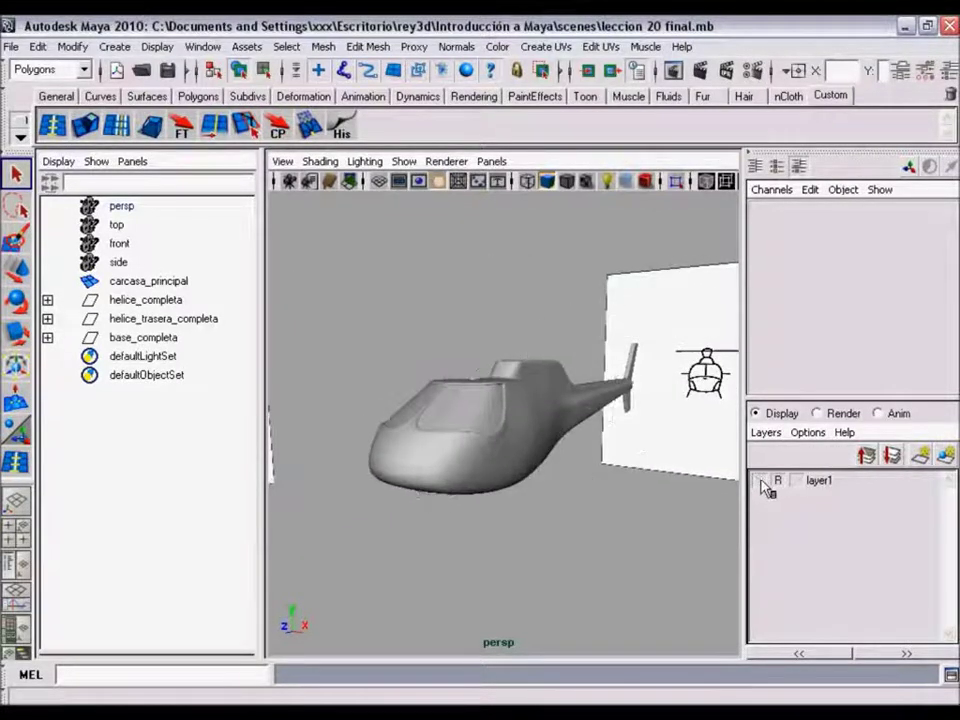
# Step: Set layer1 to template display and orbit to view the templated parts
pyautogui.keyDown('alt'); pyautogui.moveTo(578, 469); pyautogui.dragTo(630, 462); pyautogui.keyUp('alt')
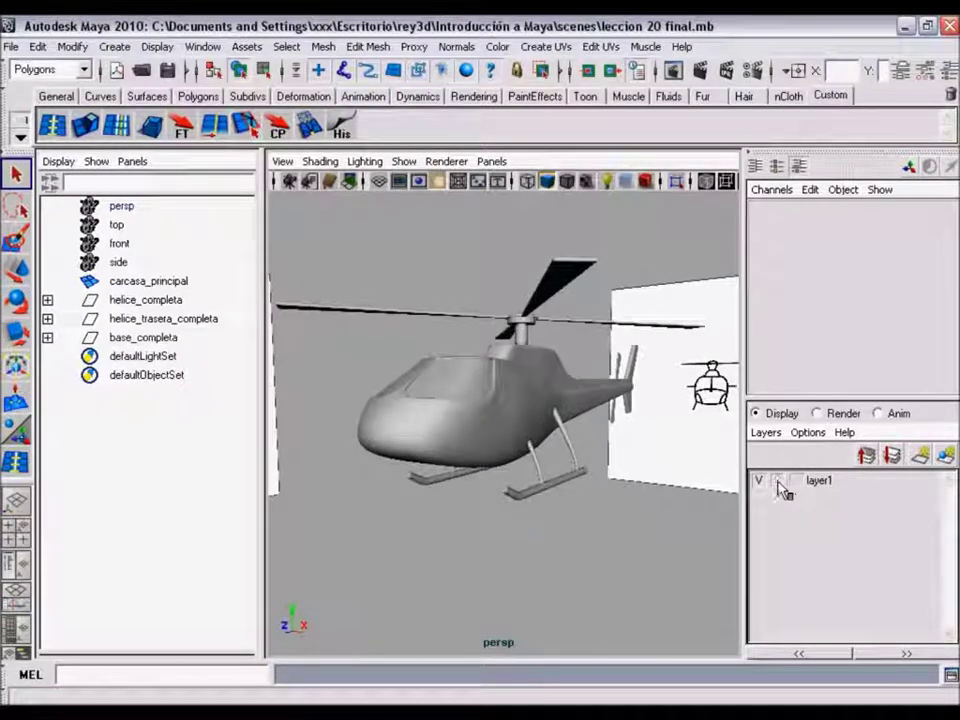
pyautogui.click(779, 482)
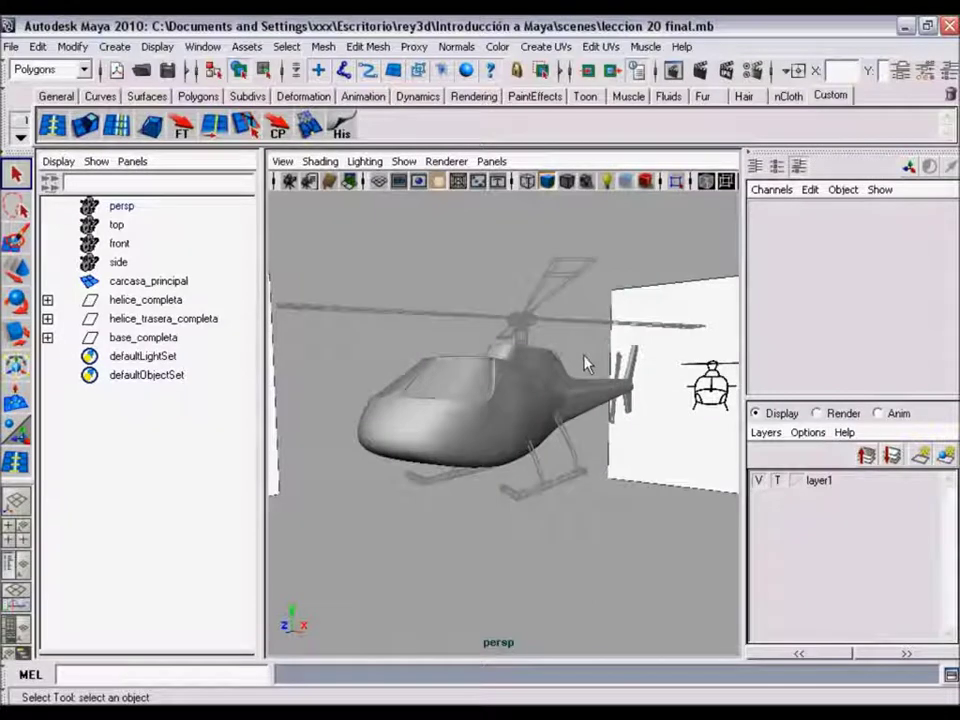
pyautogui.keyDown('alt'); pyautogui.moveTo(586, 364); pyautogui.dragTo(533, 305); pyautogui.keyUp('alt')
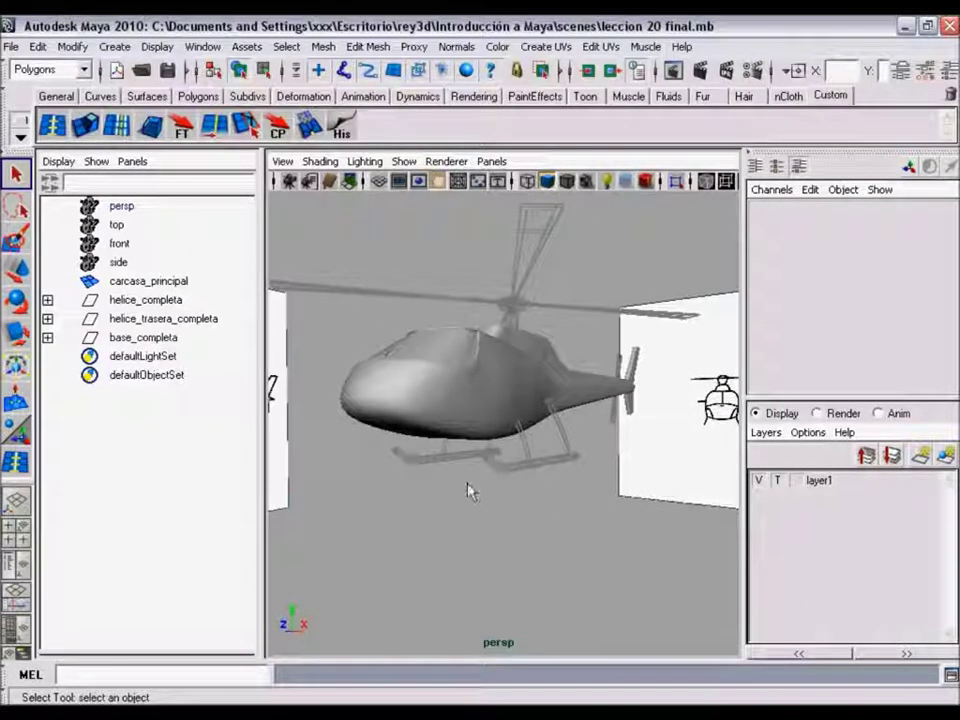
# Step: Switch layer1 to reference display and orbit to inspect the solid rotors and skids
pyautogui.click(779, 481)
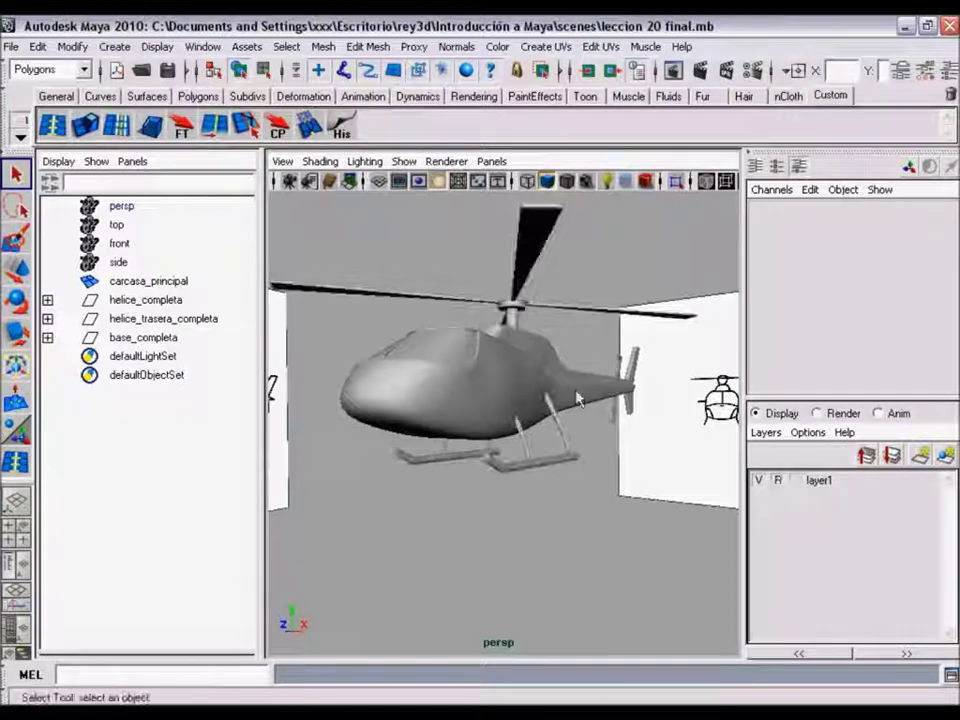
pyautogui.keyDown('alt'); pyautogui.moveTo(431, 292); pyautogui.dragTo(536, 290); pyautogui.keyUp('alt')
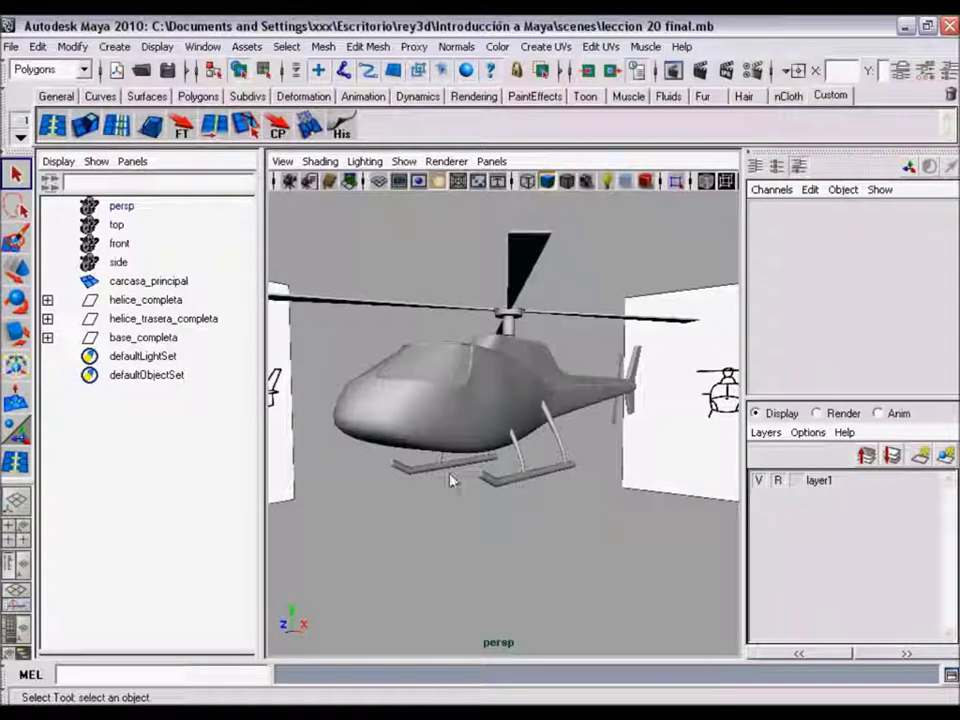
pyautogui.moveTo(470, 507)
pyautogui.keyDown('alt'); pyautogui.mouseDown()
pyautogui.moveTo(600, 445)
pyautogui.moveTo(587, 425)
pyautogui.moveTo(572, 426)
pyautogui.mouseUp(); pyautogui.keyUp('alt')
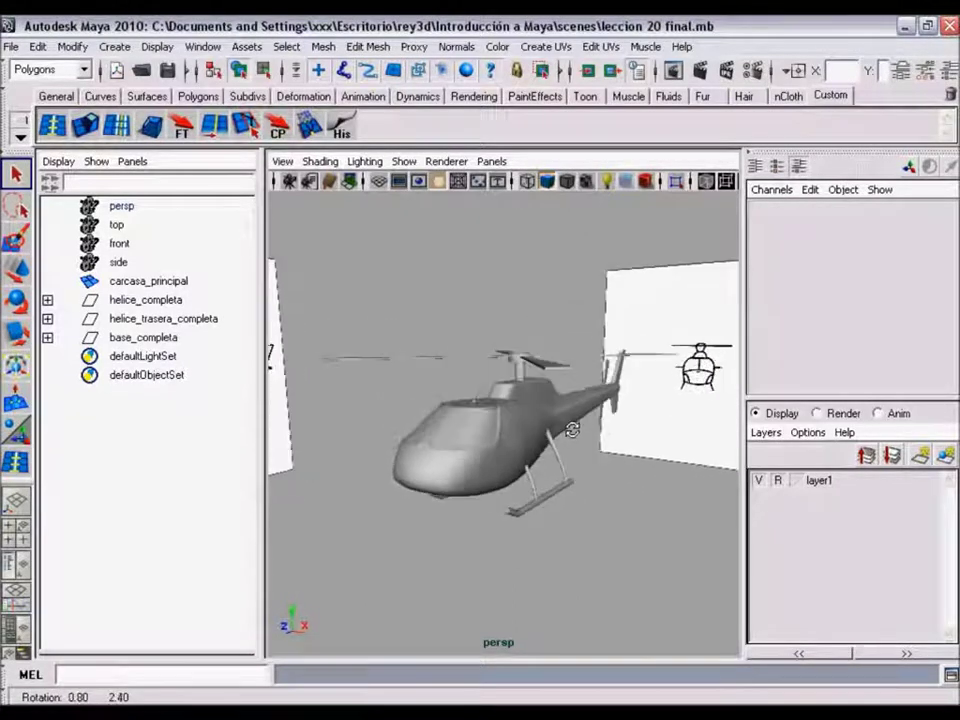